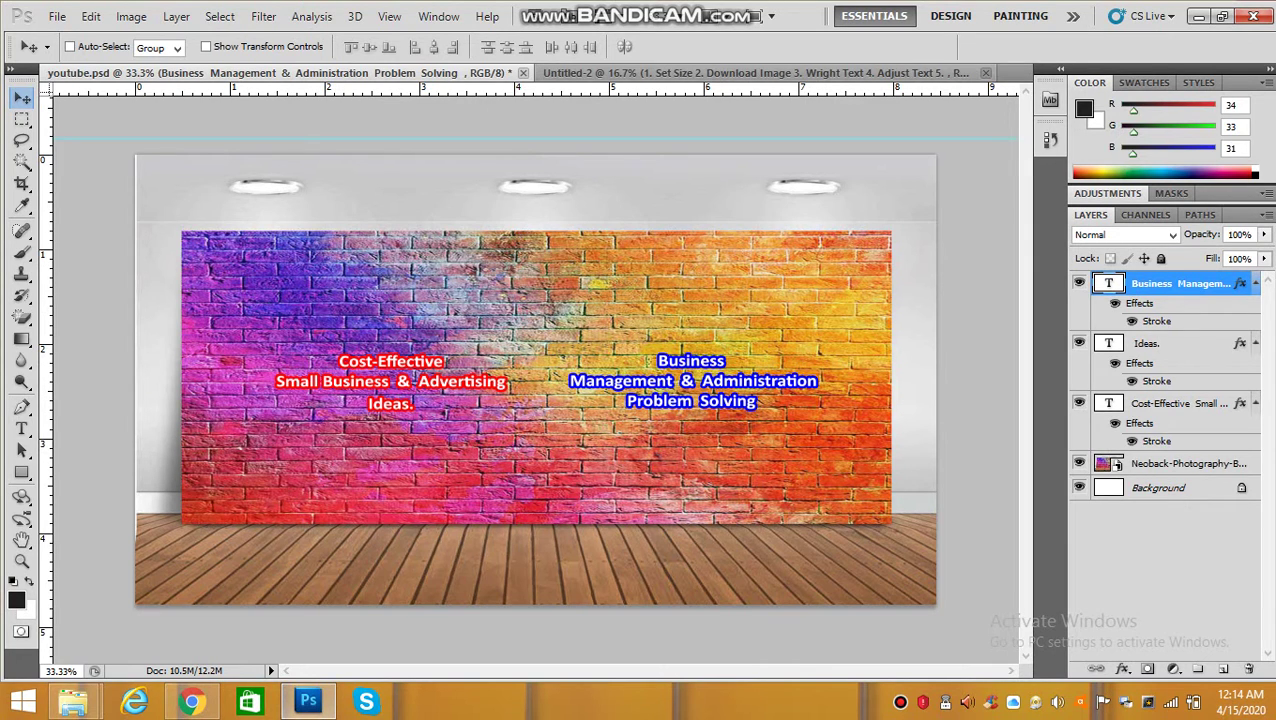
Review the five-step outline document and check YouTube's recommended channel art size in Chrome, closing the upload dialog when done
{"action": "left_click", "coordinate": [590, 73]}
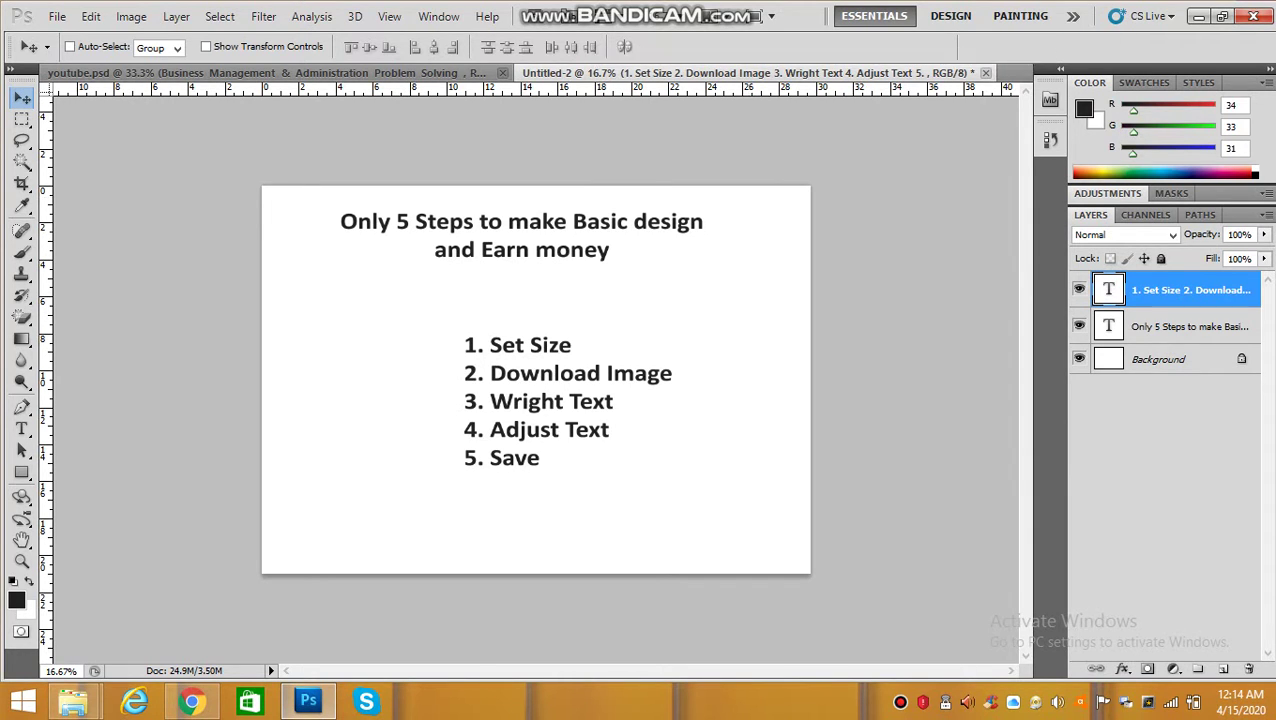
{"action": "left_click", "coordinate": [191, 701]}
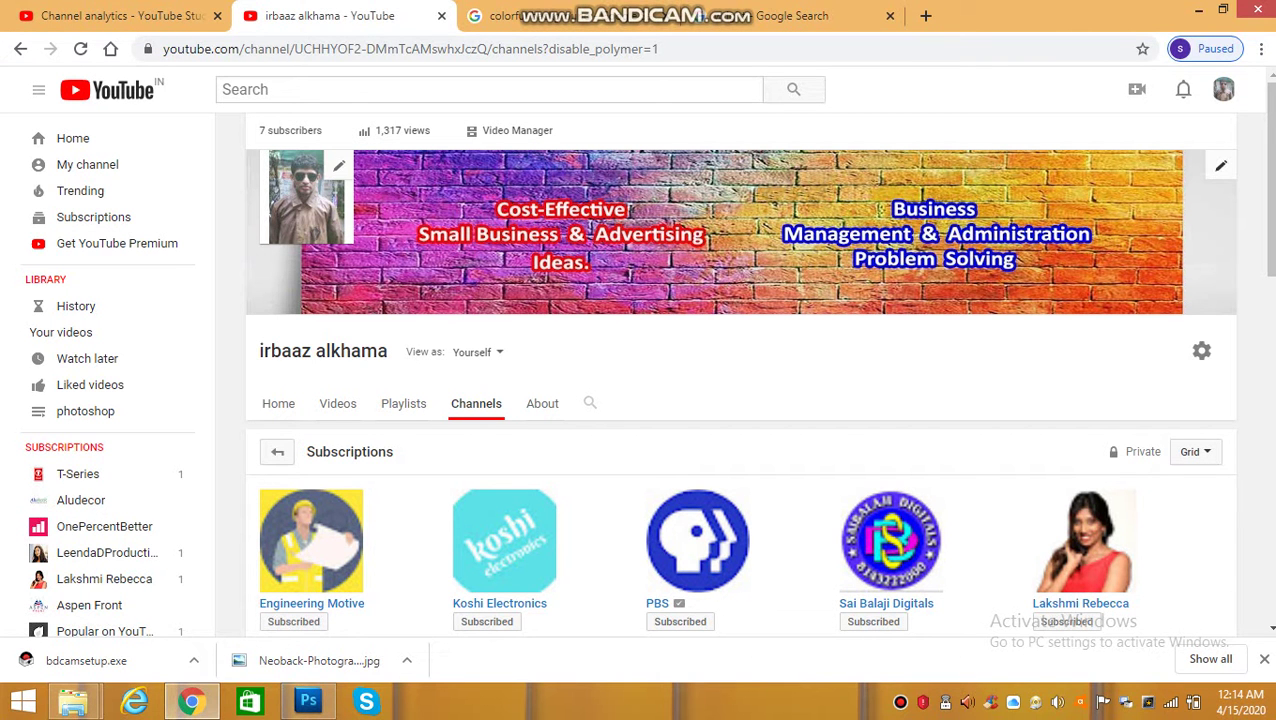
{"action": "left_click", "coordinate": [1220, 166]}
{"action": "left_click", "coordinate": [1162, 218]}
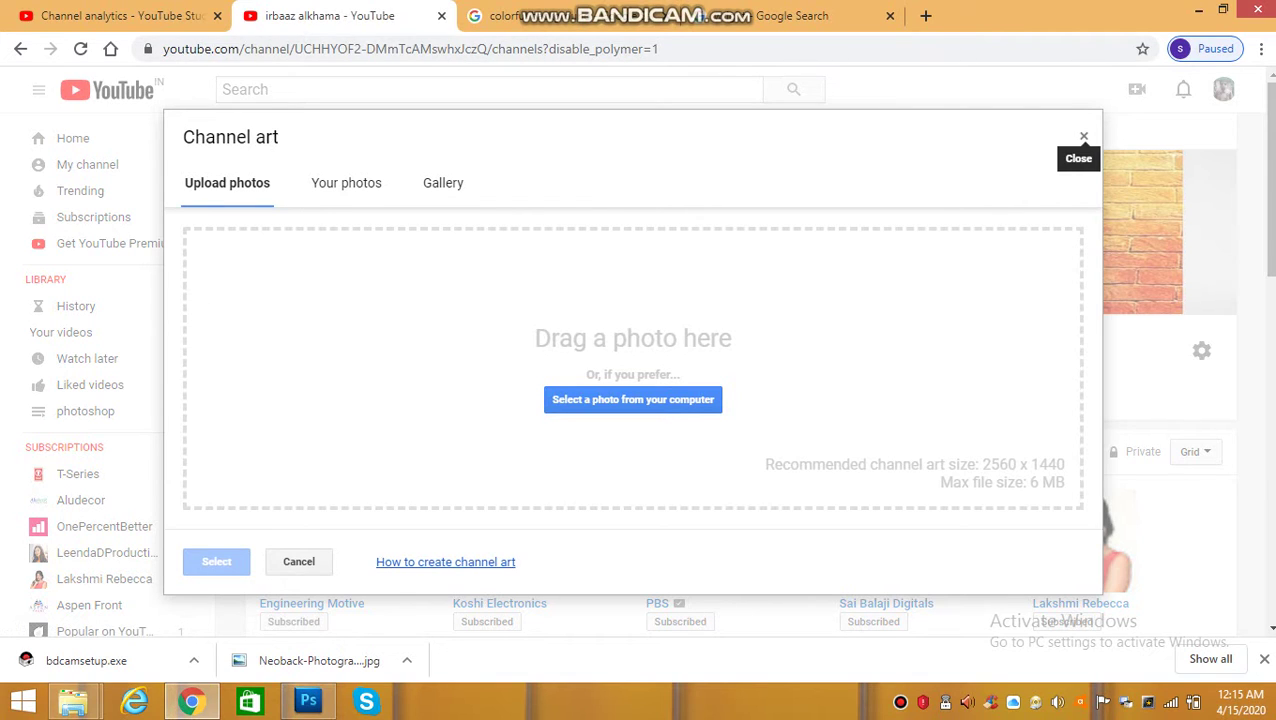
{"action": "left_click", "coordinate": [1083, 136]}
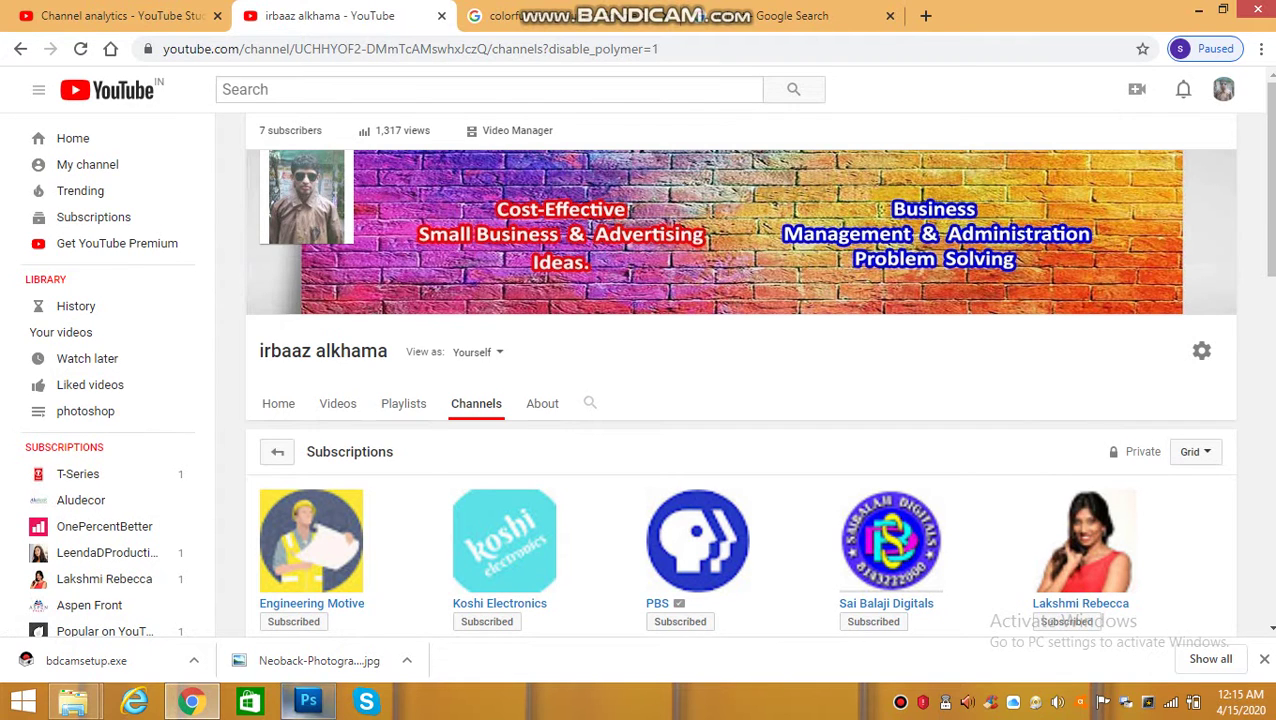
Switch to Photoshop and open the settings for a new document
{"action": "left_click", "coordinate": [308, 701]}
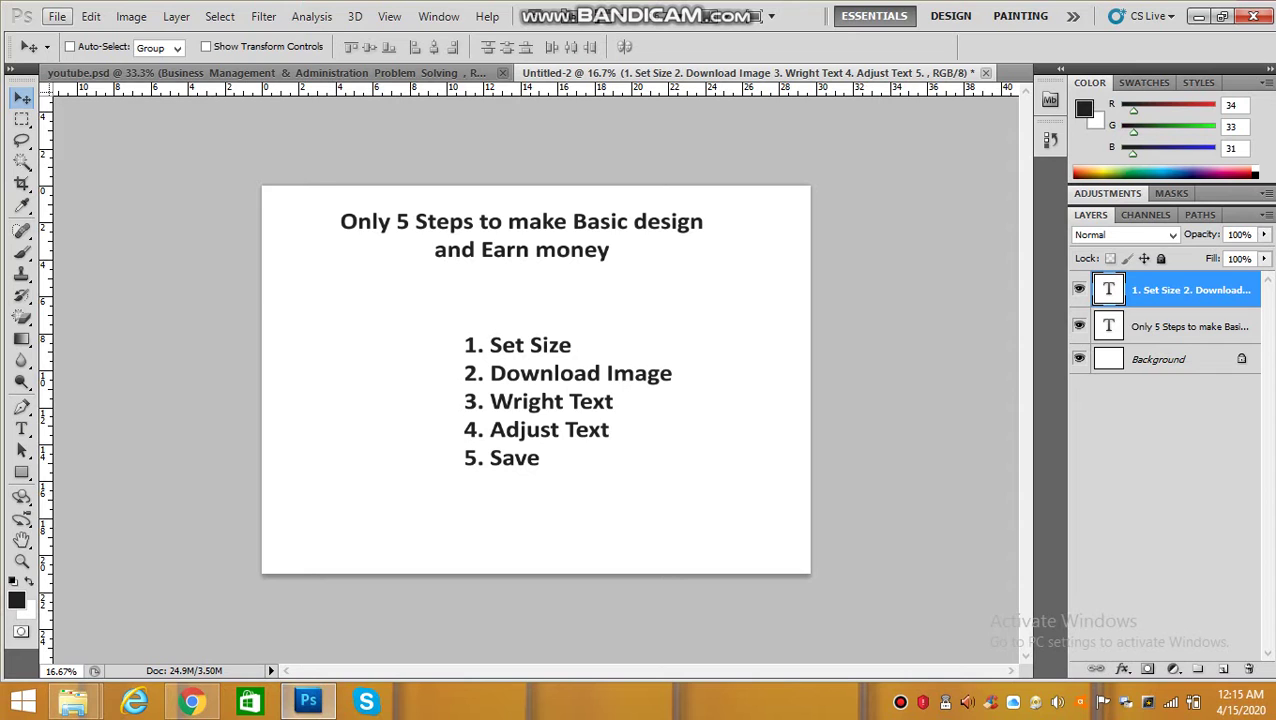
{"action": "left_click", "coordinate": [57, 16]}
{"action": "left_click", "coordinate": [77, 36]}
{"action": "key", "text": "ctrl+n"}
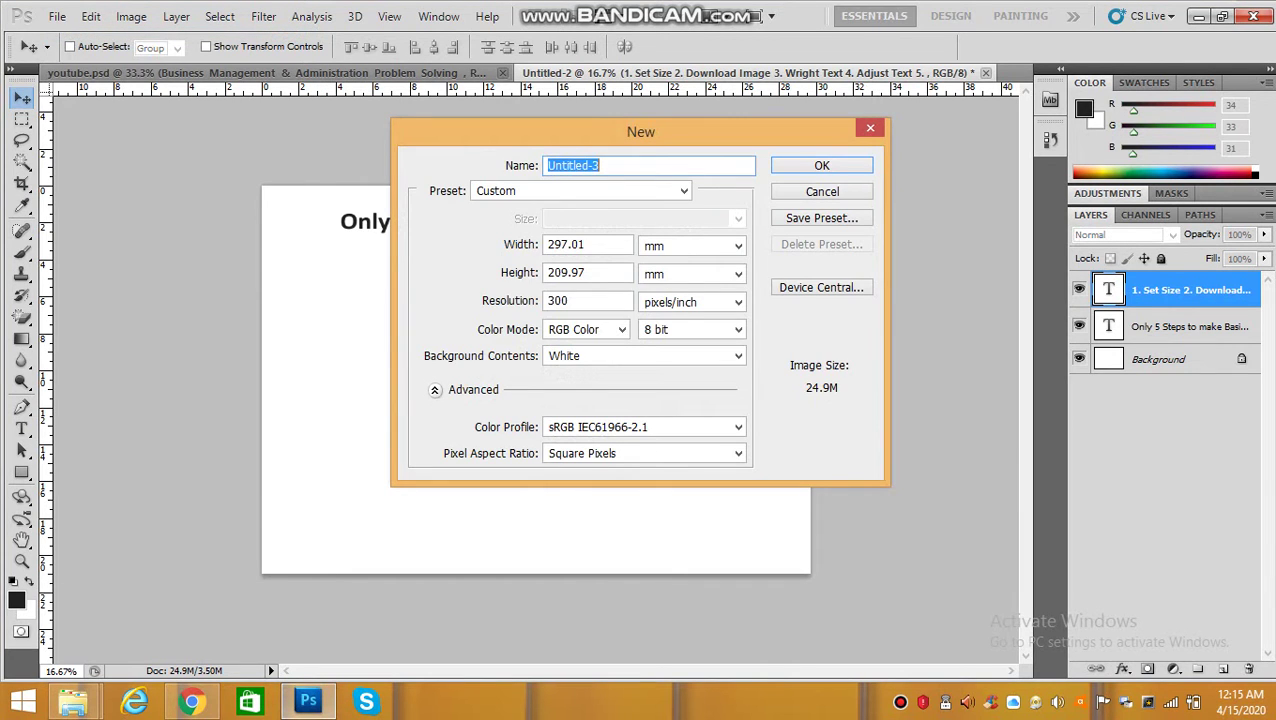
Switch to Chrome and reopen the YouTube channel art upload dialog to read the recommended dimensions
{"action": "left_click", "coordinate": [191, 702]}
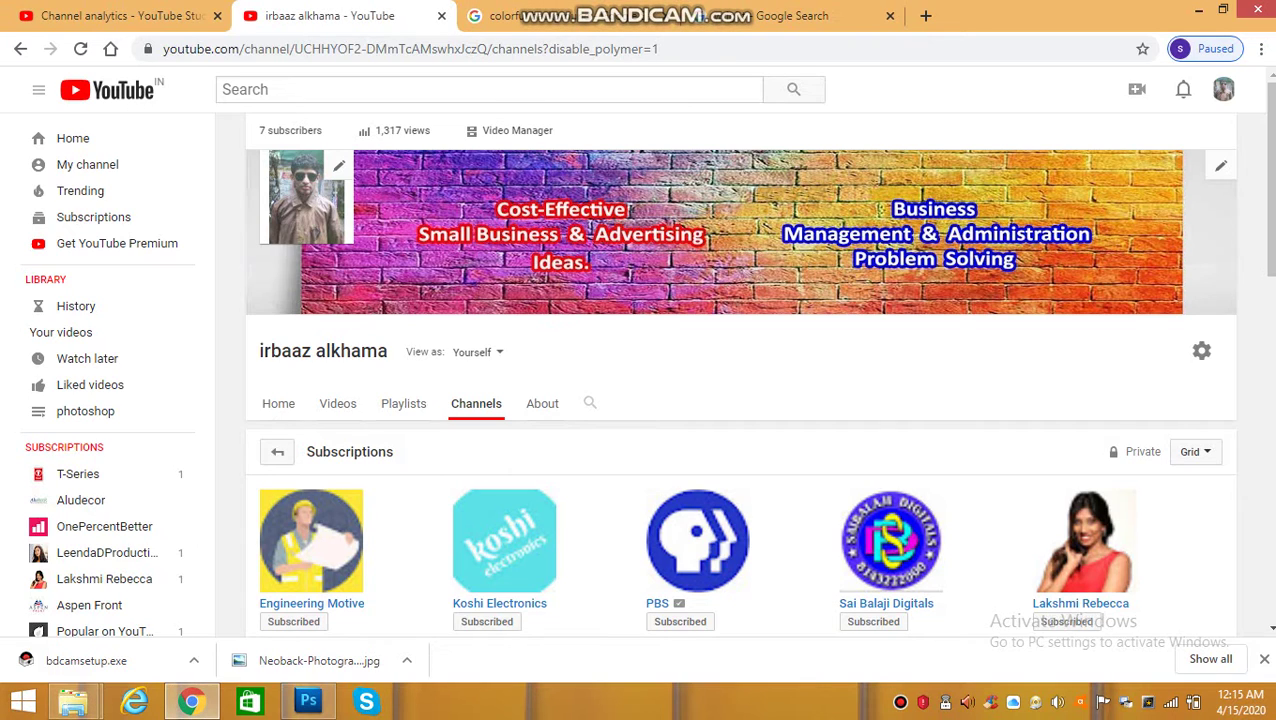
{"action": "left_click", "coordinate": [1220, 165]}
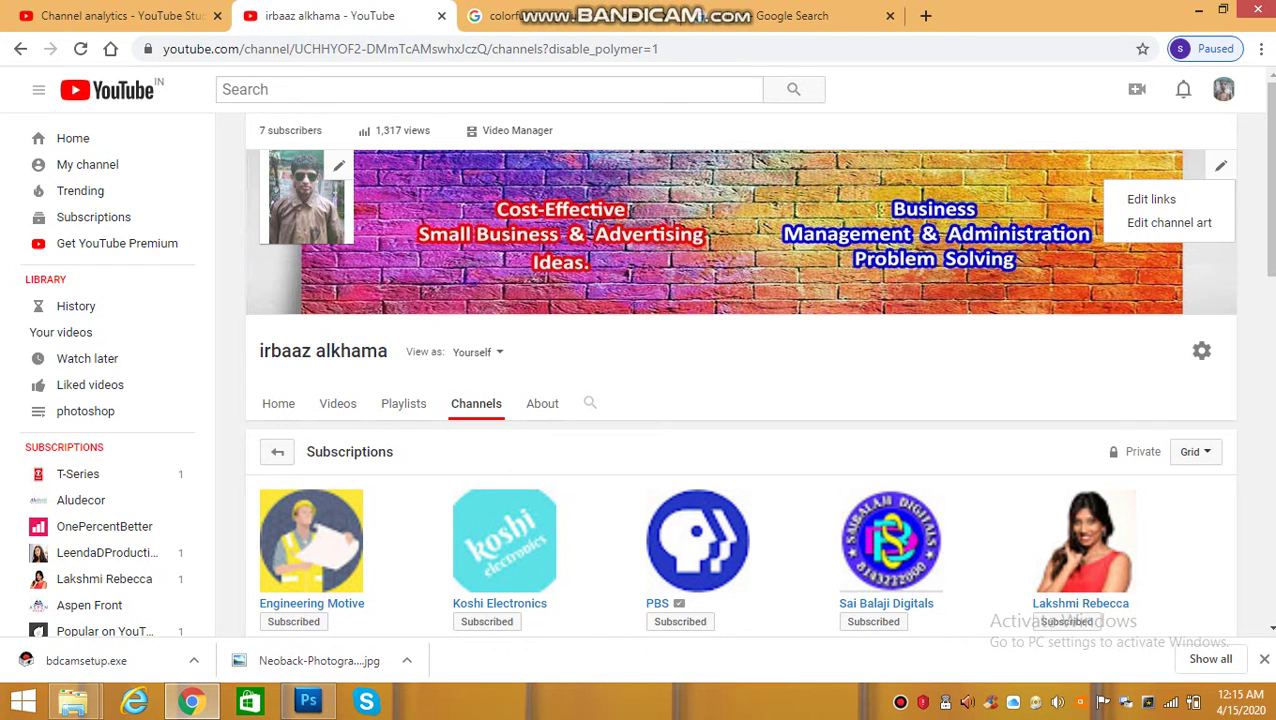
{"action": "left_click", "coordinate": [1169, 222]}
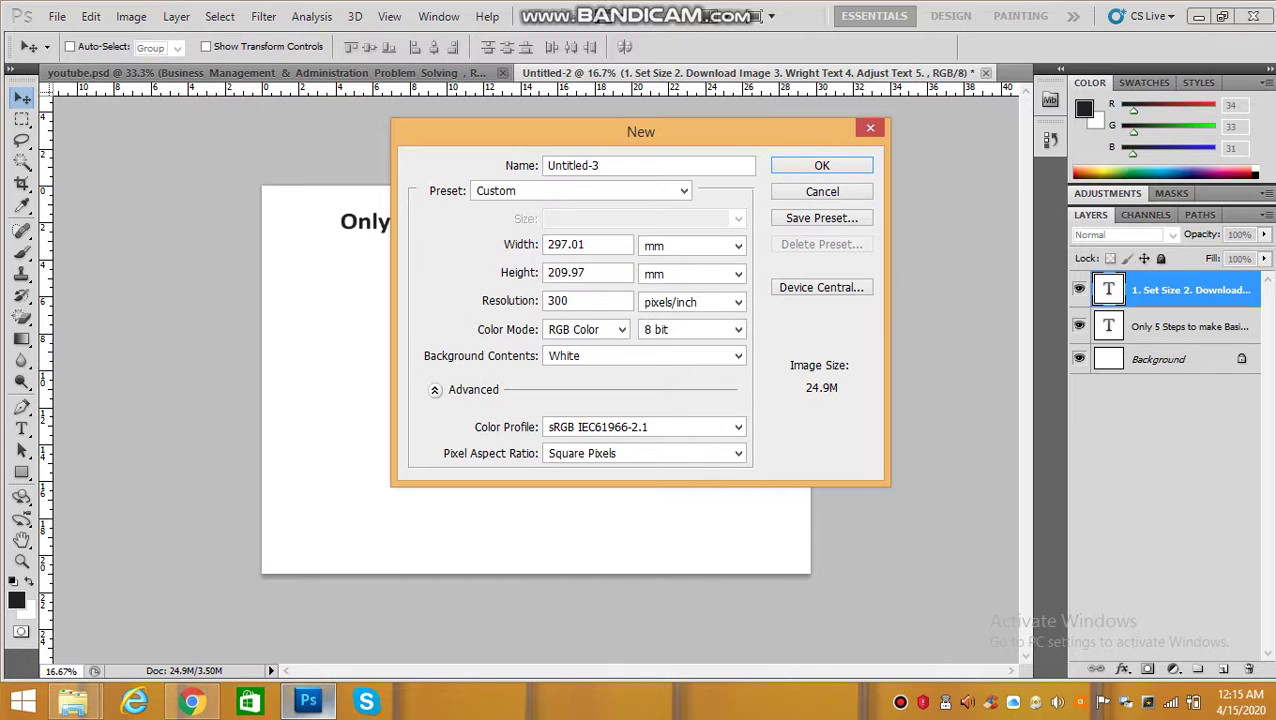
Switch to Photoshop and set the new document's width to 2560 with pixels as the unit
{"action": "left_click", "coordinate": [308, 702]}
{"action": "double_click", "coordinate": [566, 245]}
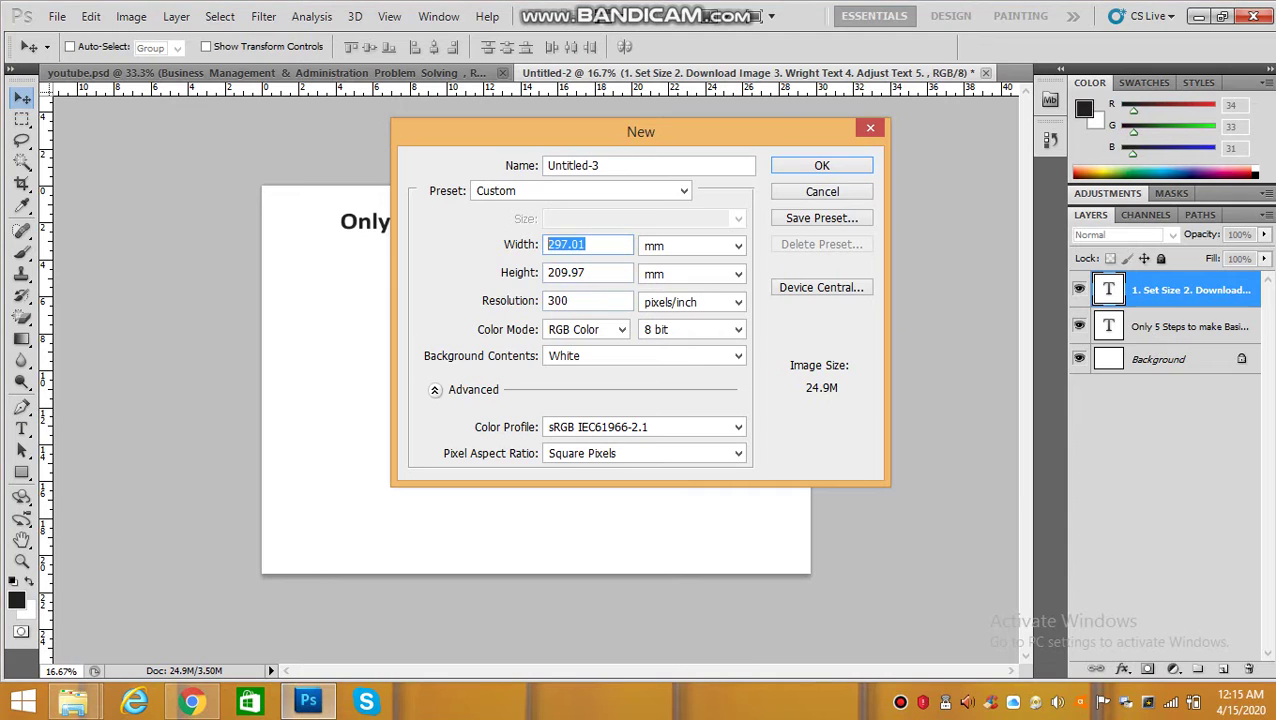
{"action": "type", "text": "2560"}
{"action": "left_click", "coordinate": [692, 245]}
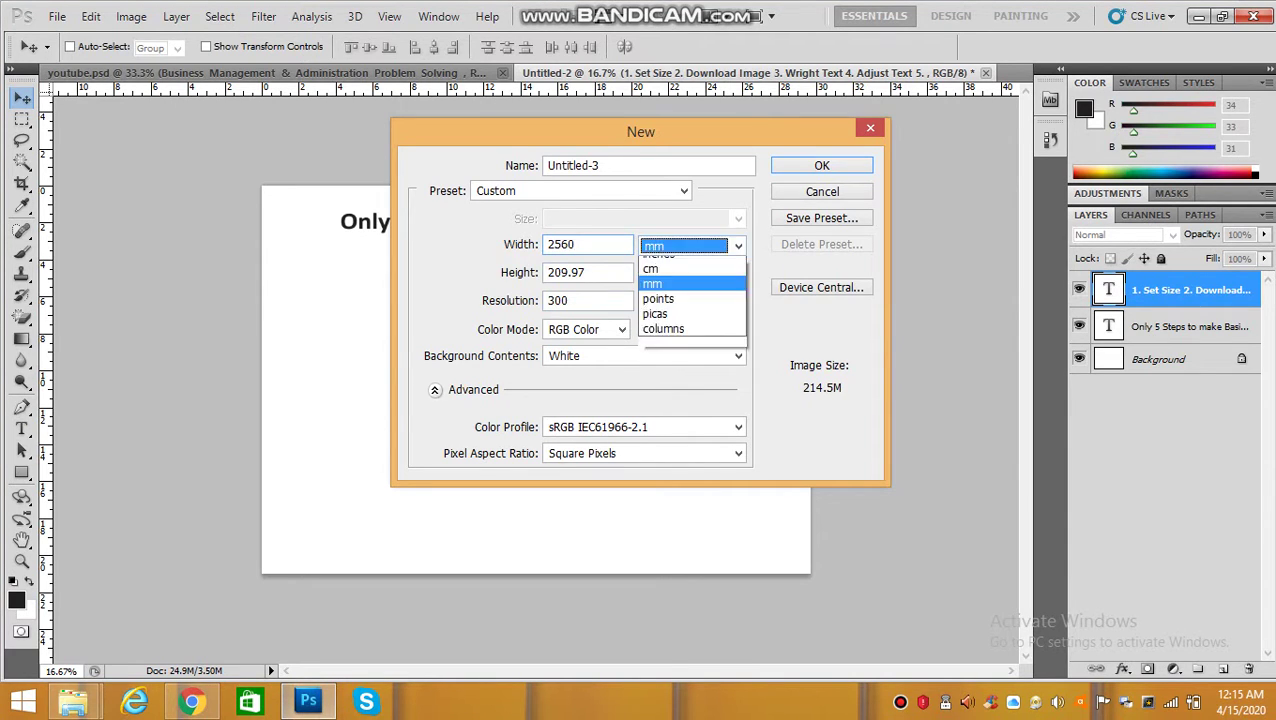
{"action": "key", "text": "Return"}
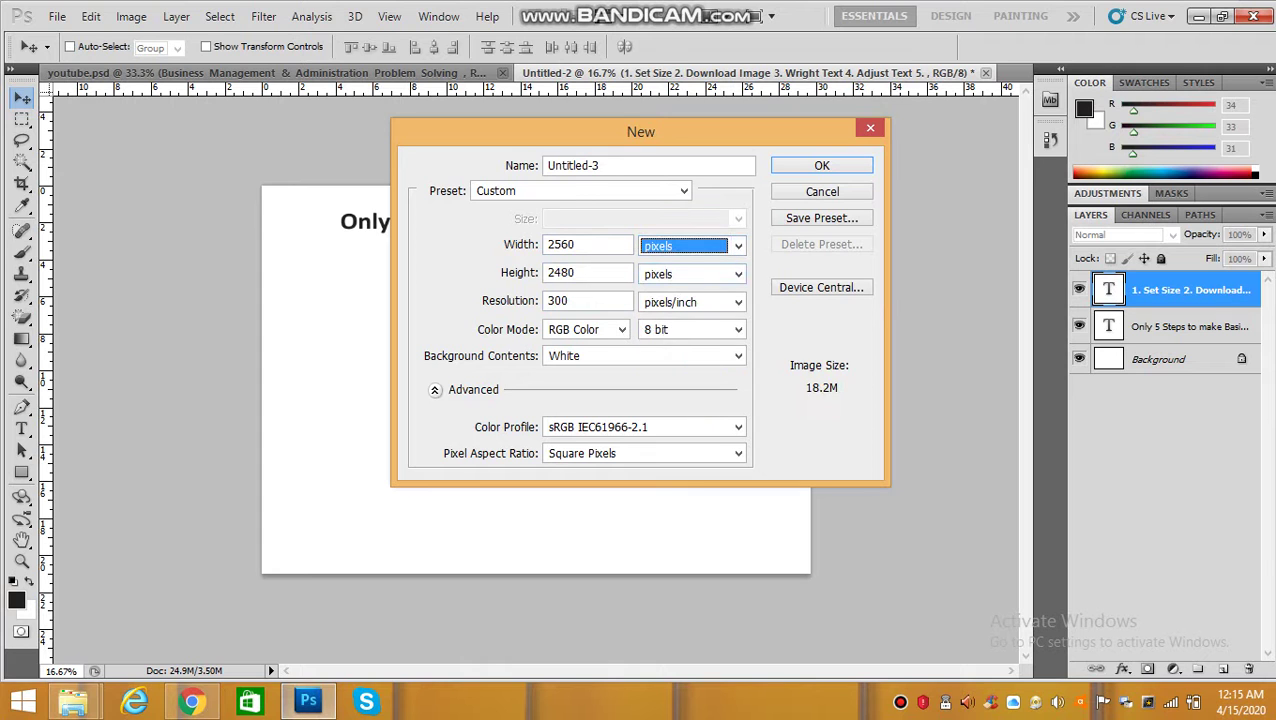
Set the new document's height to 1440 pixels, checking it against the channel art size in Chrome, and create the document
{"action": "left_click", "coordinate": [192, 702]}
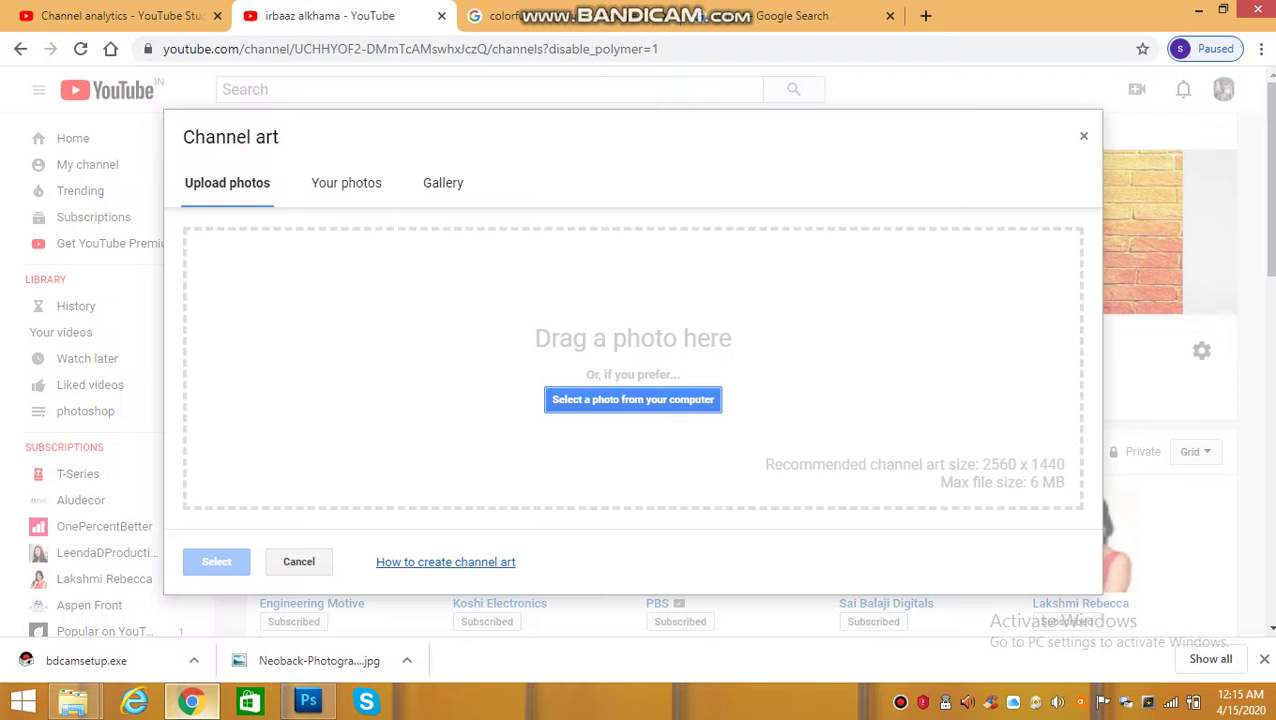
{"action": "left_click", "coordinate": [192, 702]}
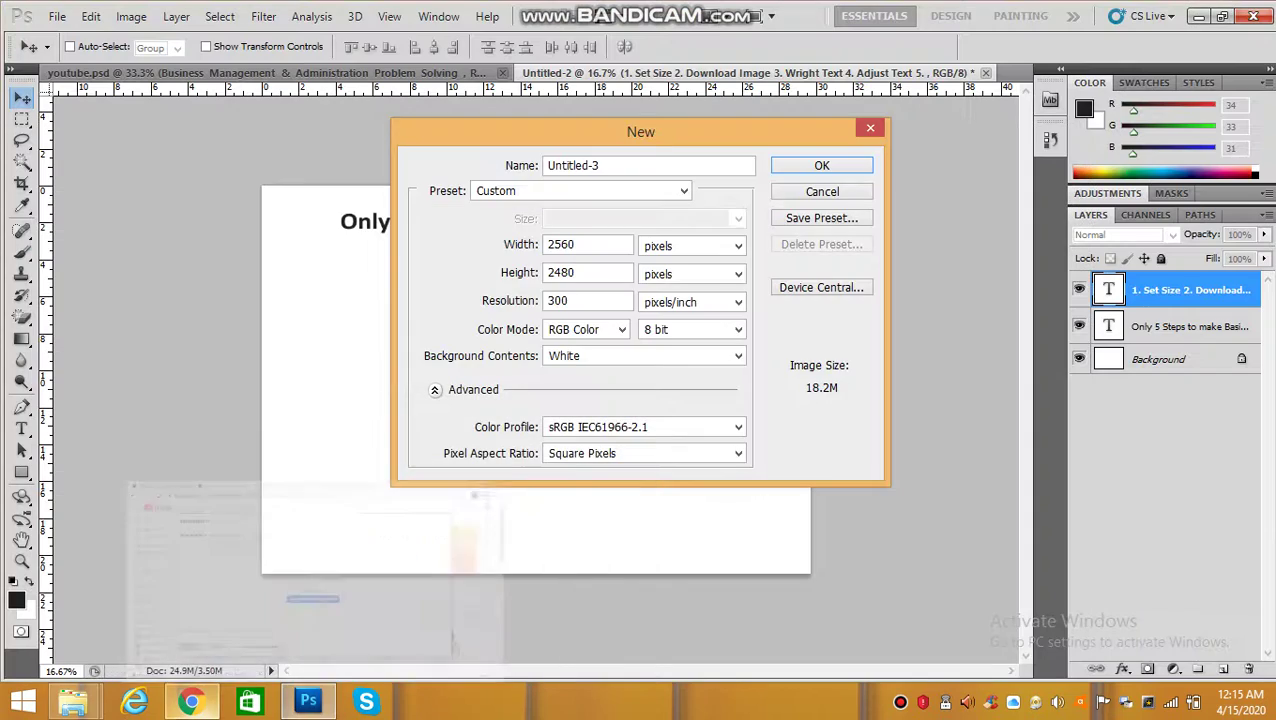
{"action": "key", "text": "Tab"}
{"action": "type", "text": "1440"}
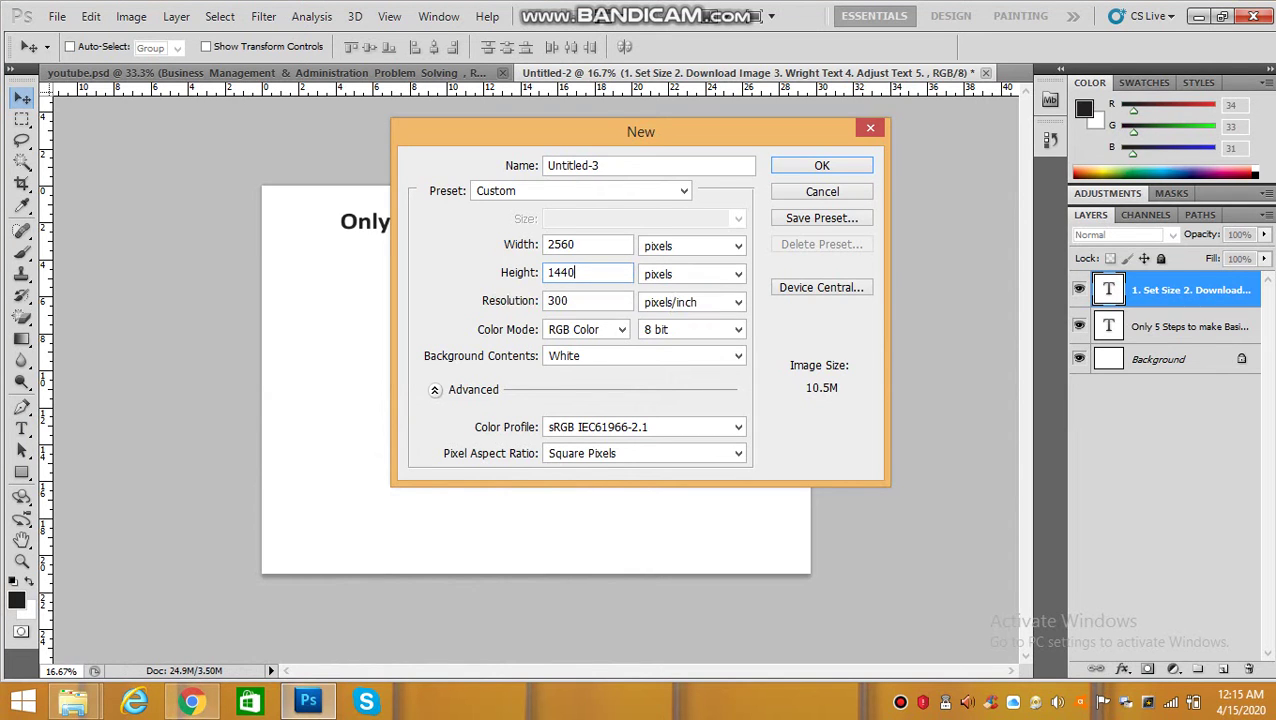
{"action": "key", "text": "alt+Tab"}
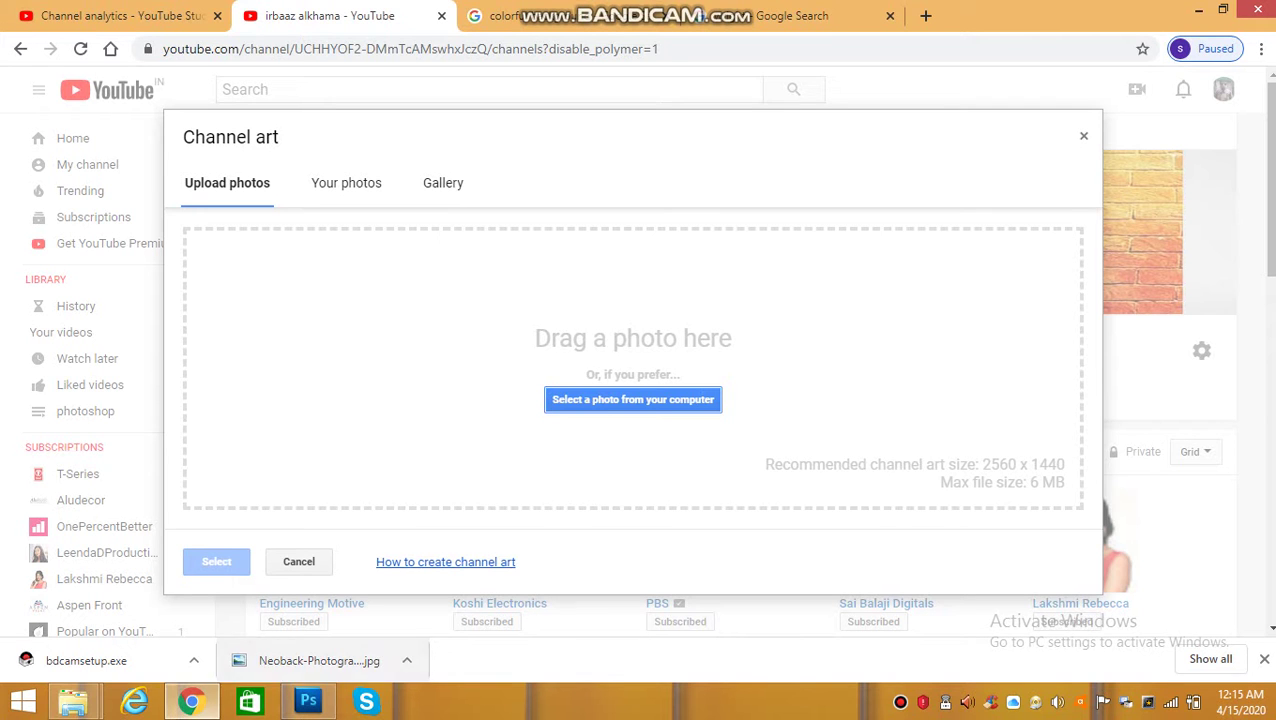
{"action": "key", "text": "alt+Tab"}
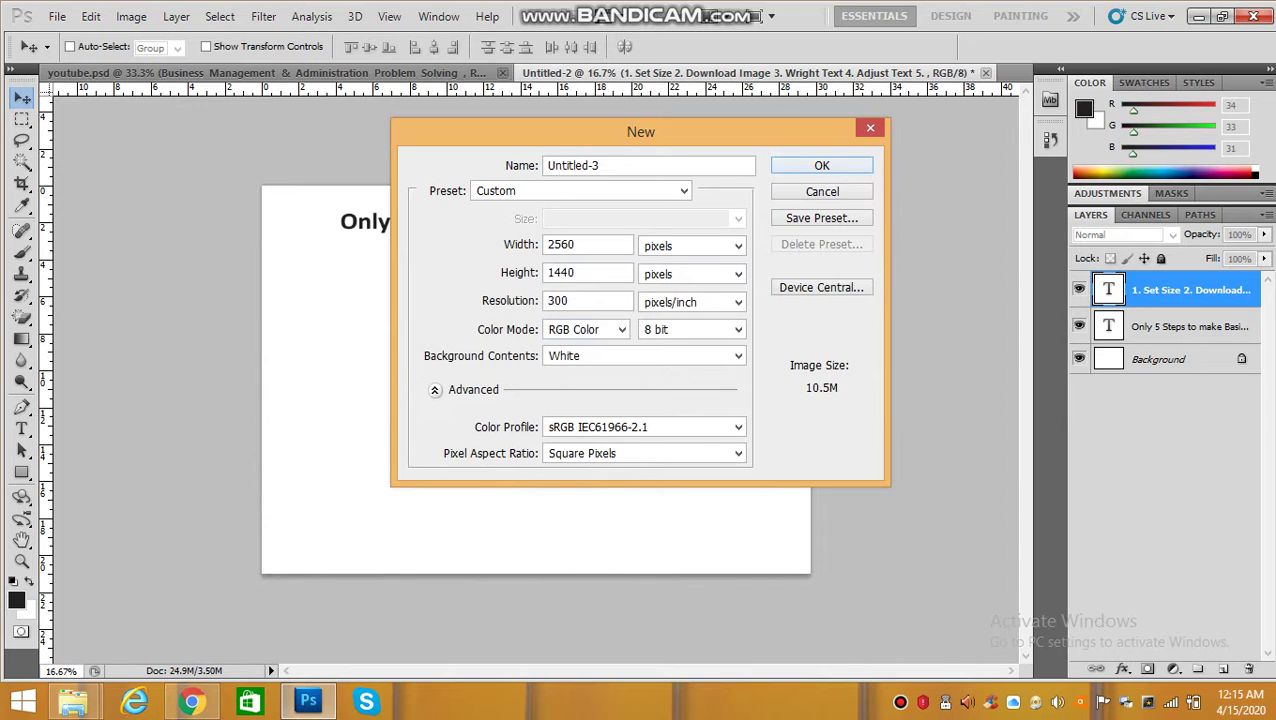
{"action": "key", "text": "Return"}
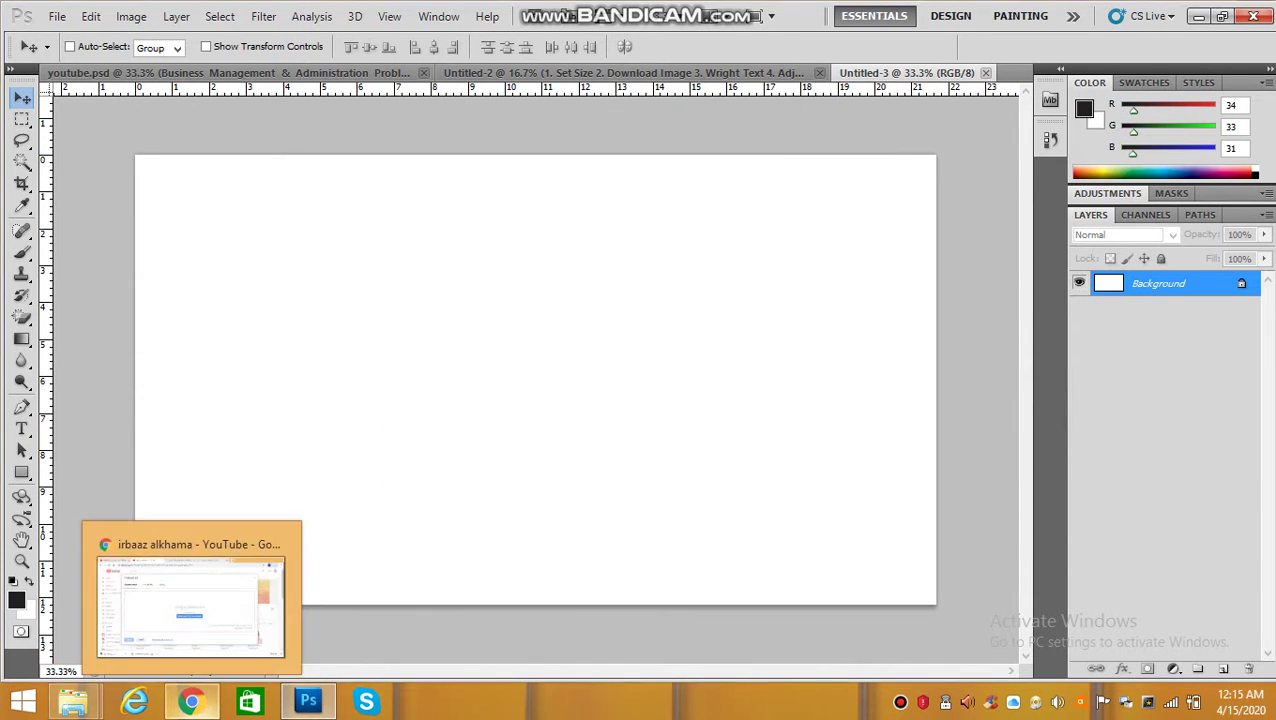
Switch to Chrome and browse the large-size Google image results for "colorful background" for a suitable banner background
{"action": "left_click", "coordinate": [191, 701]}
{"action": "left_click", "coordinate": [570, 16]}
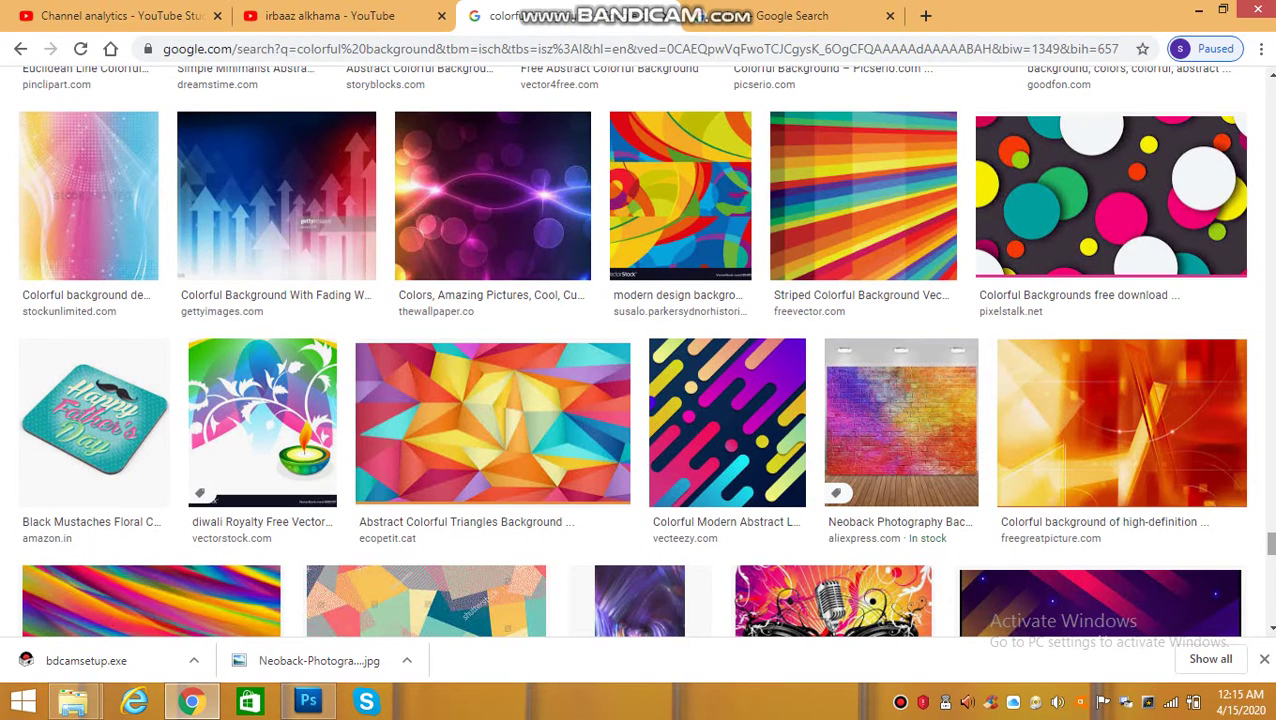
{"action": "scroll", "coordinate": [1268, 542], "scroll_direction": "up", "scroll_amount": 1}
{"action": "left_click_drag", "start_coordinate": [1270, 542], "coordinate": [1270, 93]}
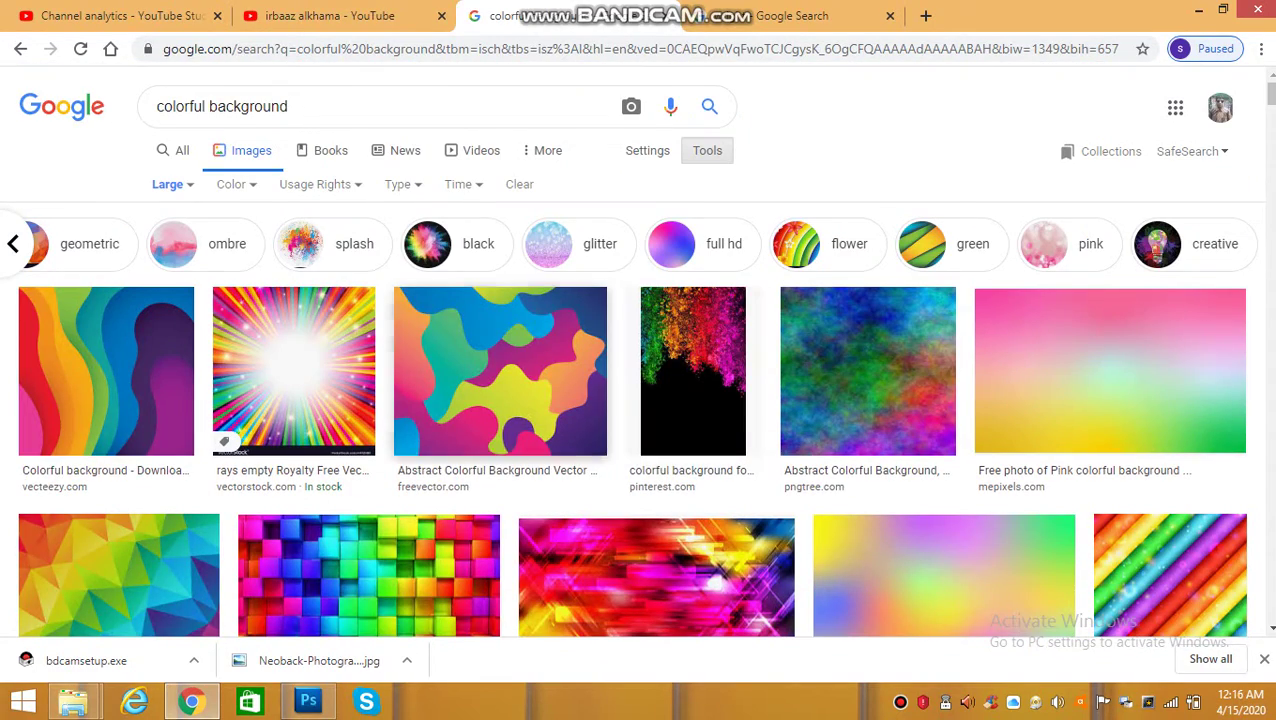
{"action": "left_click", "coordinate": [400, 106]}
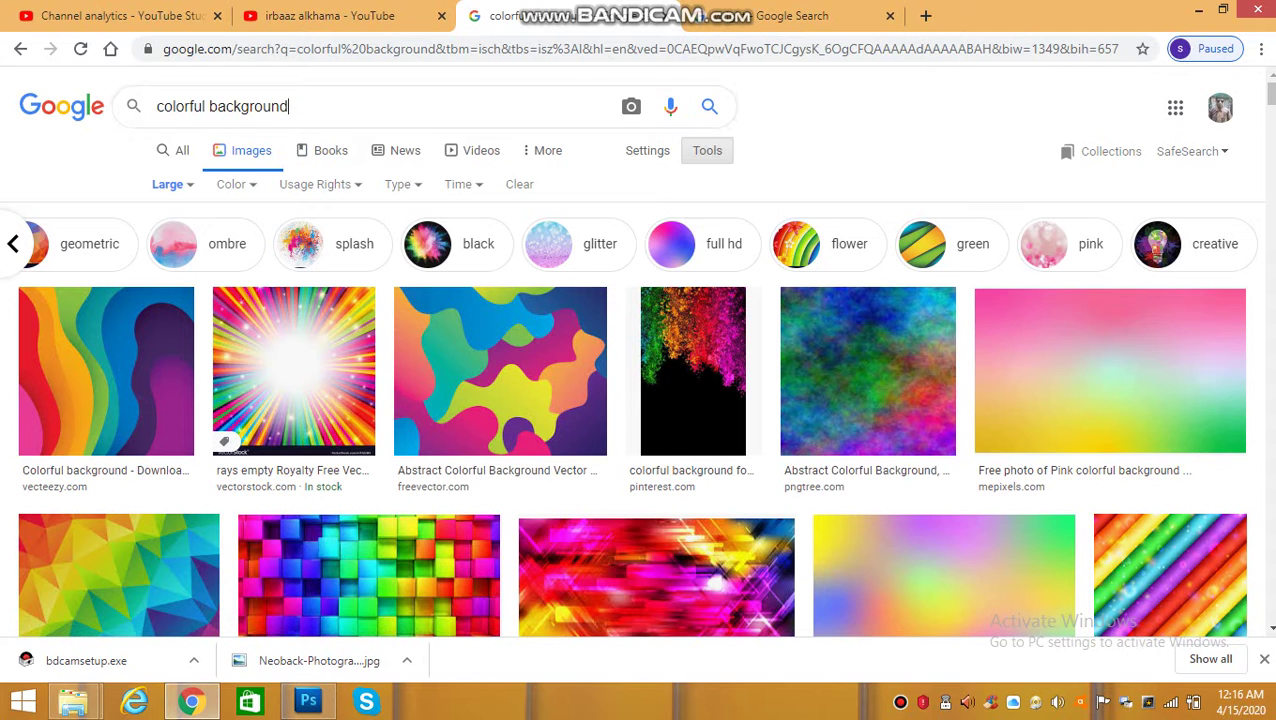
{"action": "left_click", "coordinate": [790, 16]}
{"action": "key", "text": "alt+Left"}
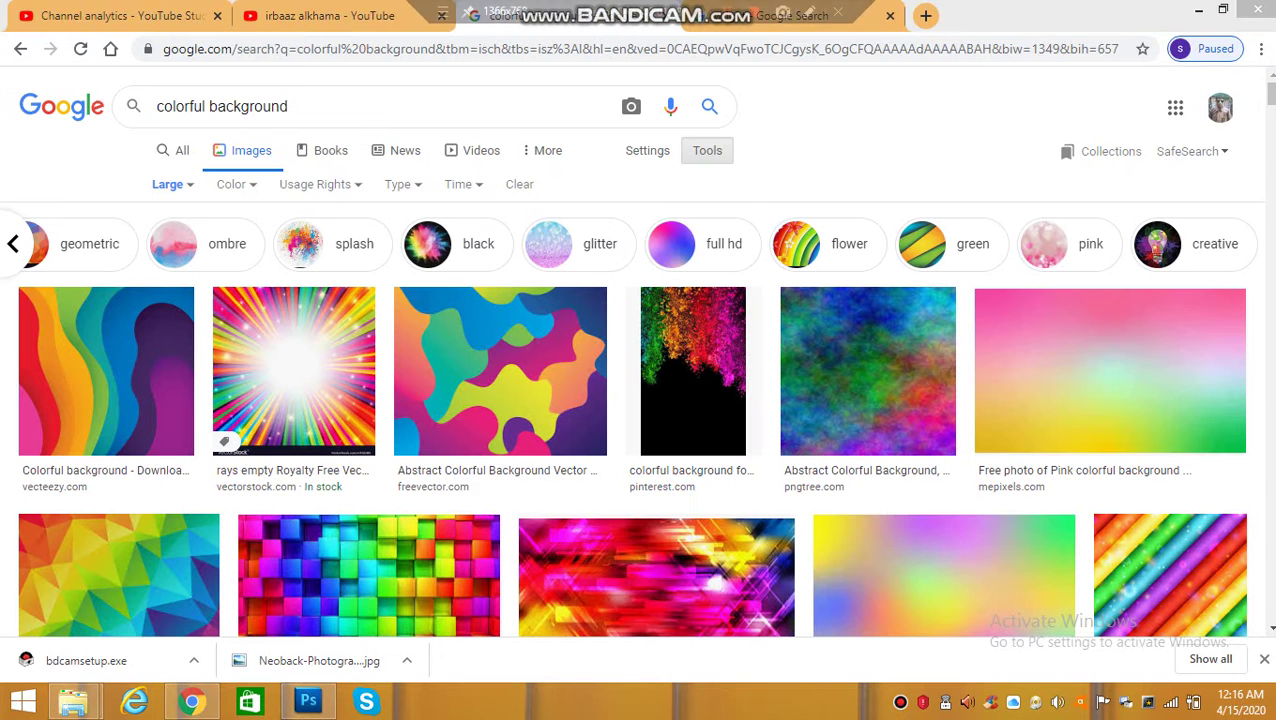
{"action": "scroll", "coordinate": [631, 350], "scroll_direction": "down", "scroll_amount": 5}
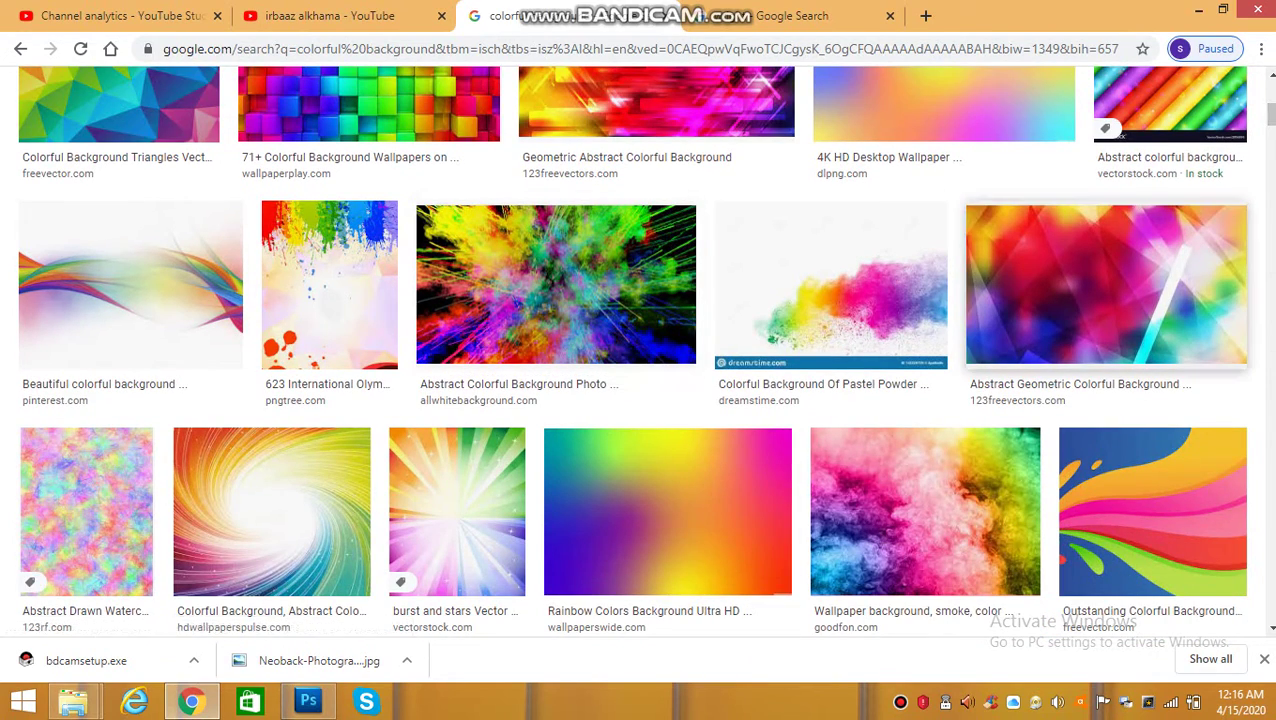
{"action": "scroll", "coordinate": [631, 350], "scroll_direction": "up", "scroll_amount": 5}
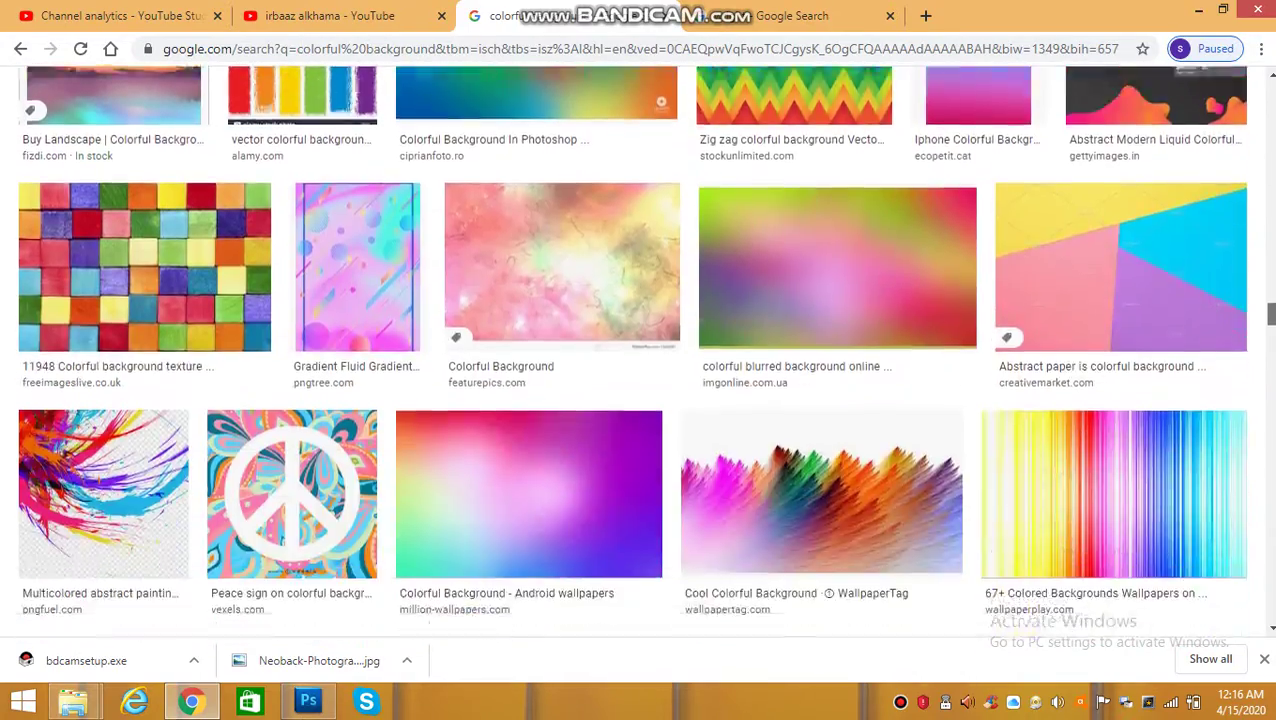
{"action": "scroll", "coordinate": [631, 350], "scroll_direction": "down", "scroll_amount": 20}
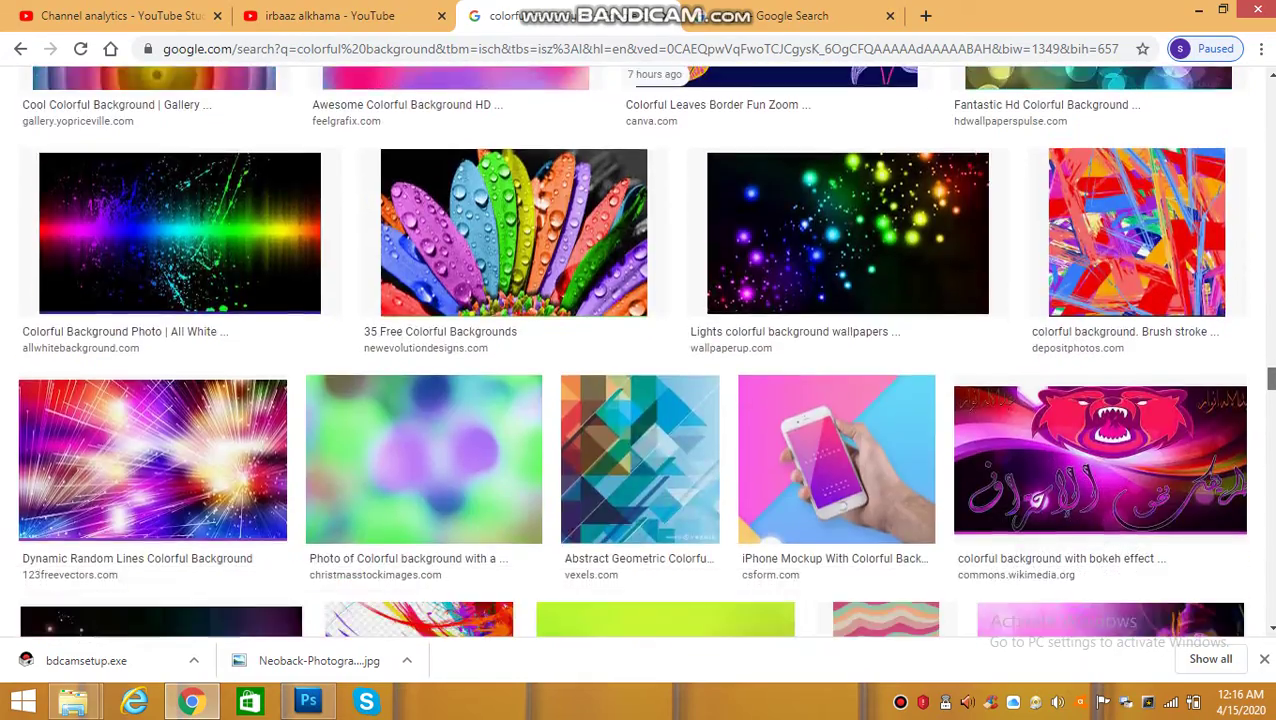
{"action": "scroll", "coordinate": [631, 350], "scroll_direction": "down", "scroll_amount": 20}
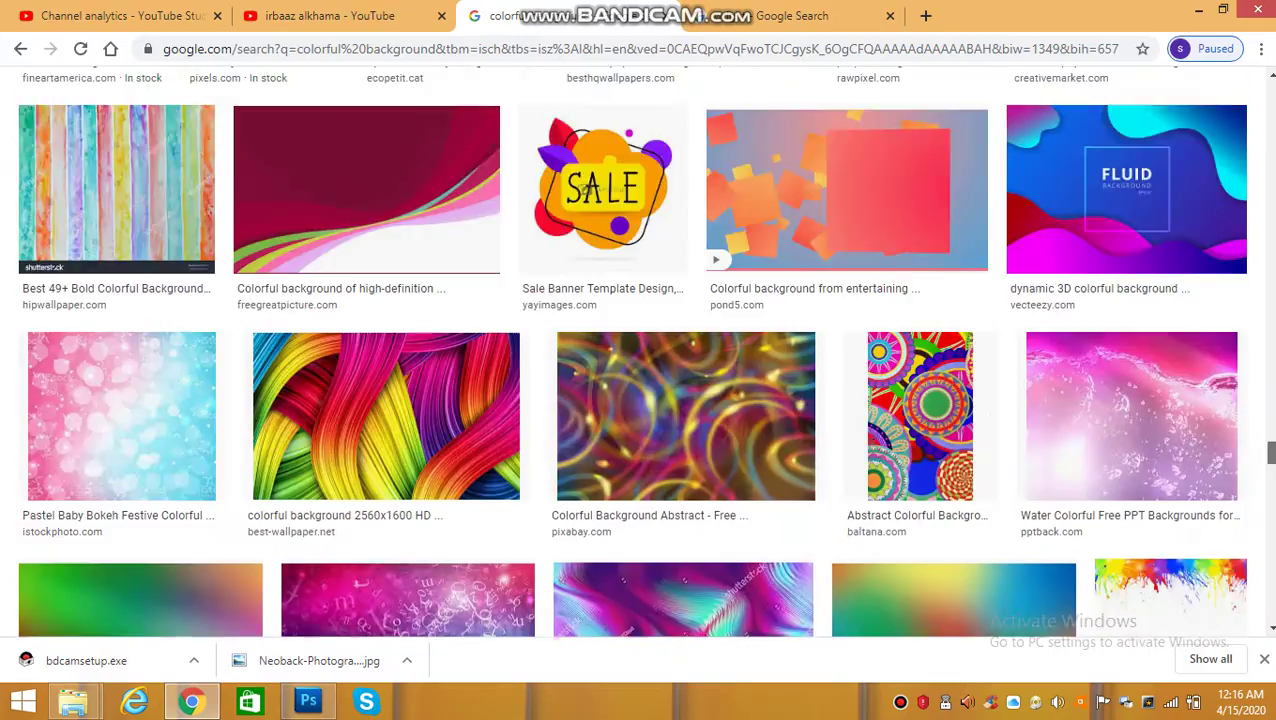
{"action": "scroll", "coordinate": [631, 350], "scroll_direction": "down", "scroll_amount": 12}
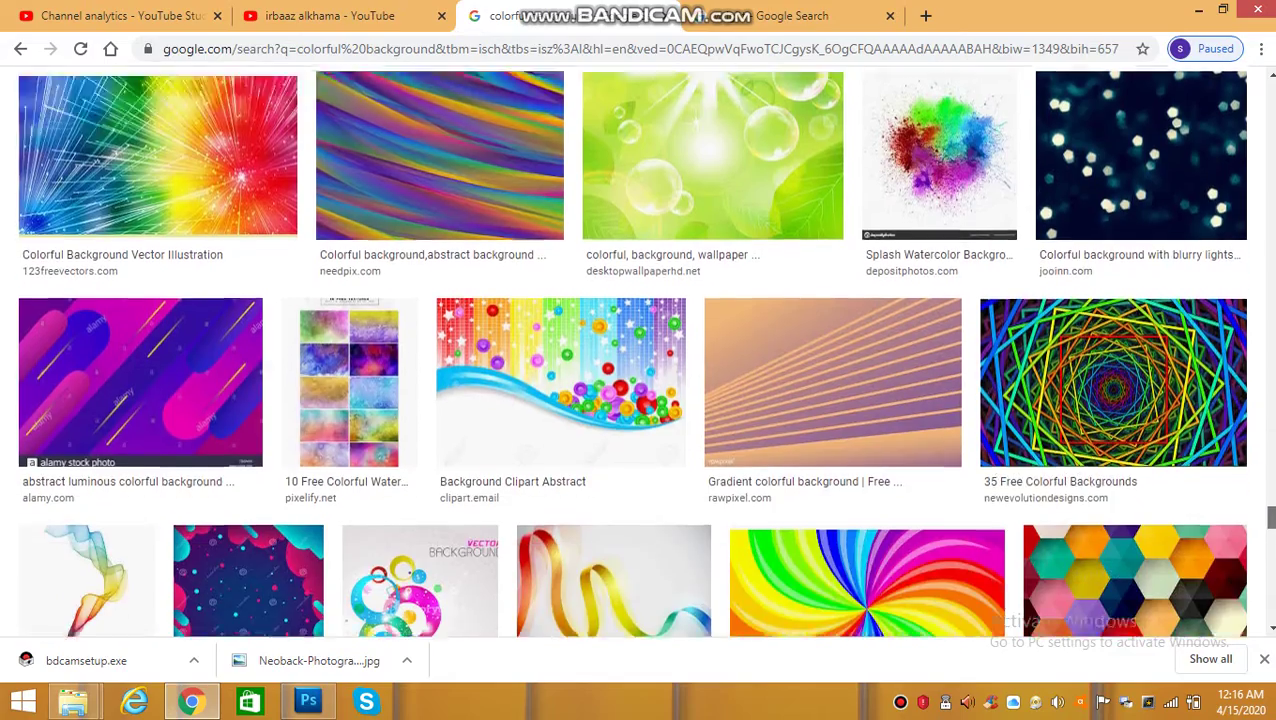
{"action": "scroll", "coordinate": [631, 350], "scroll_direction": "down", "scroll_amount": 9}
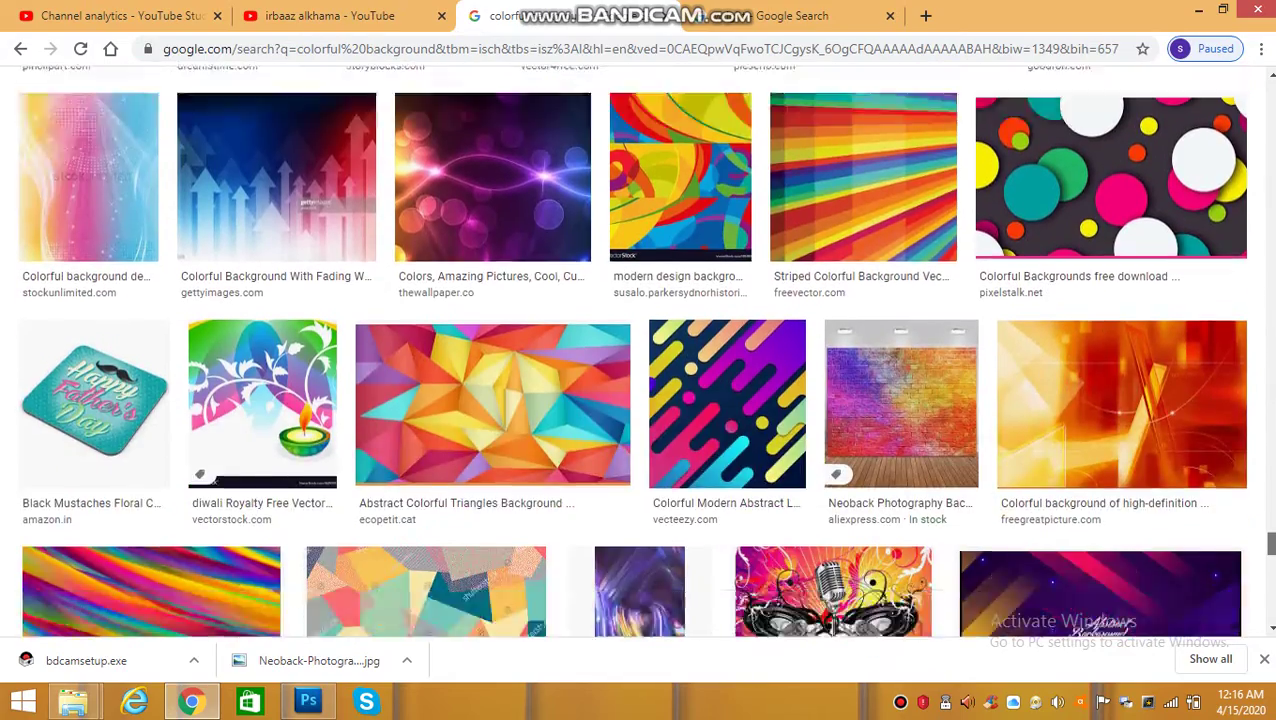
{"action": "scroll", "coordinate": [1120, 330], "scroll_direction": "up", "scroll_amount": 1}
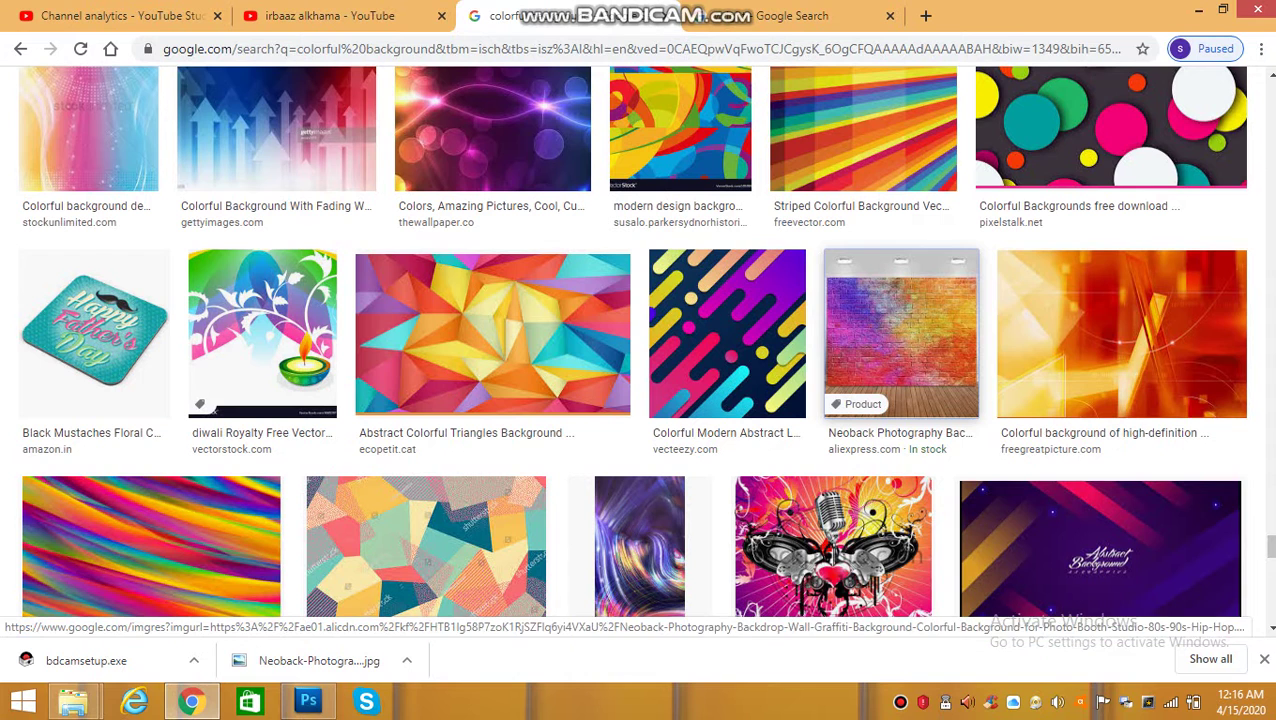
Save the Neoback colorful brick wall backdrop image to the Downloads folder as a JPEG
{"action": "left_click", "coordinate": [900, 330]}
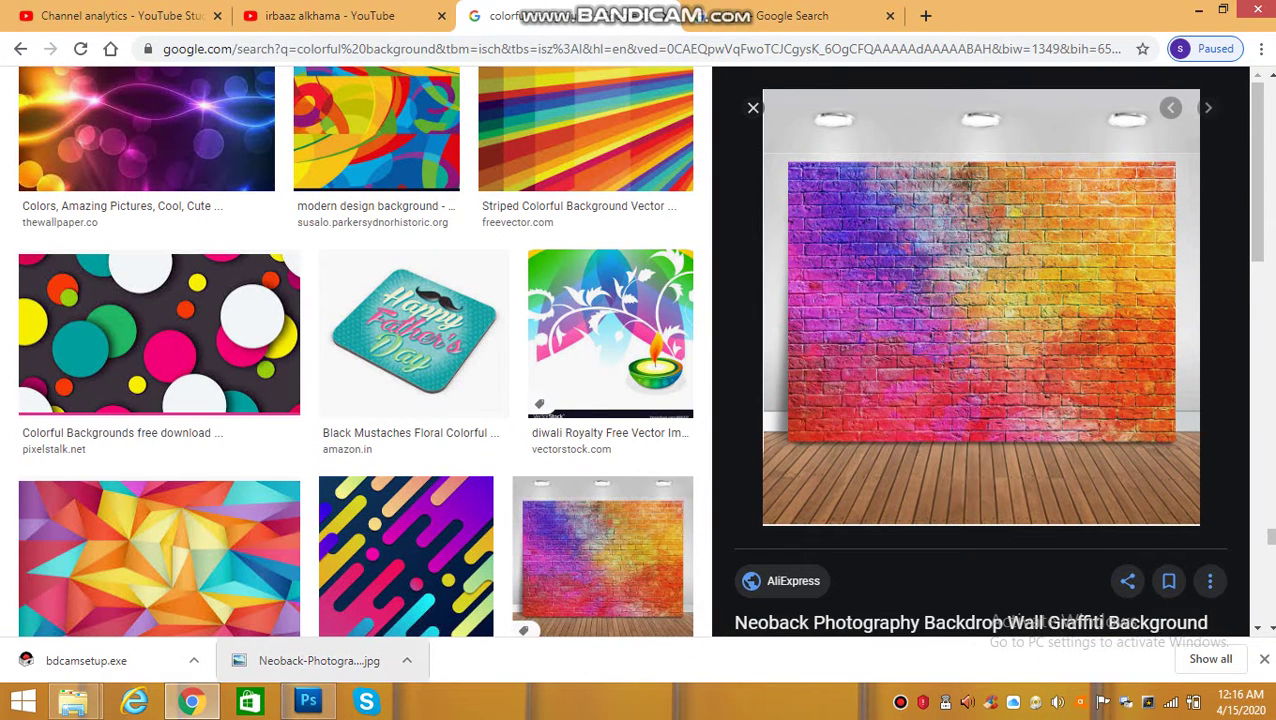
{"action": "right_click", "coordinate": [815, 374]}
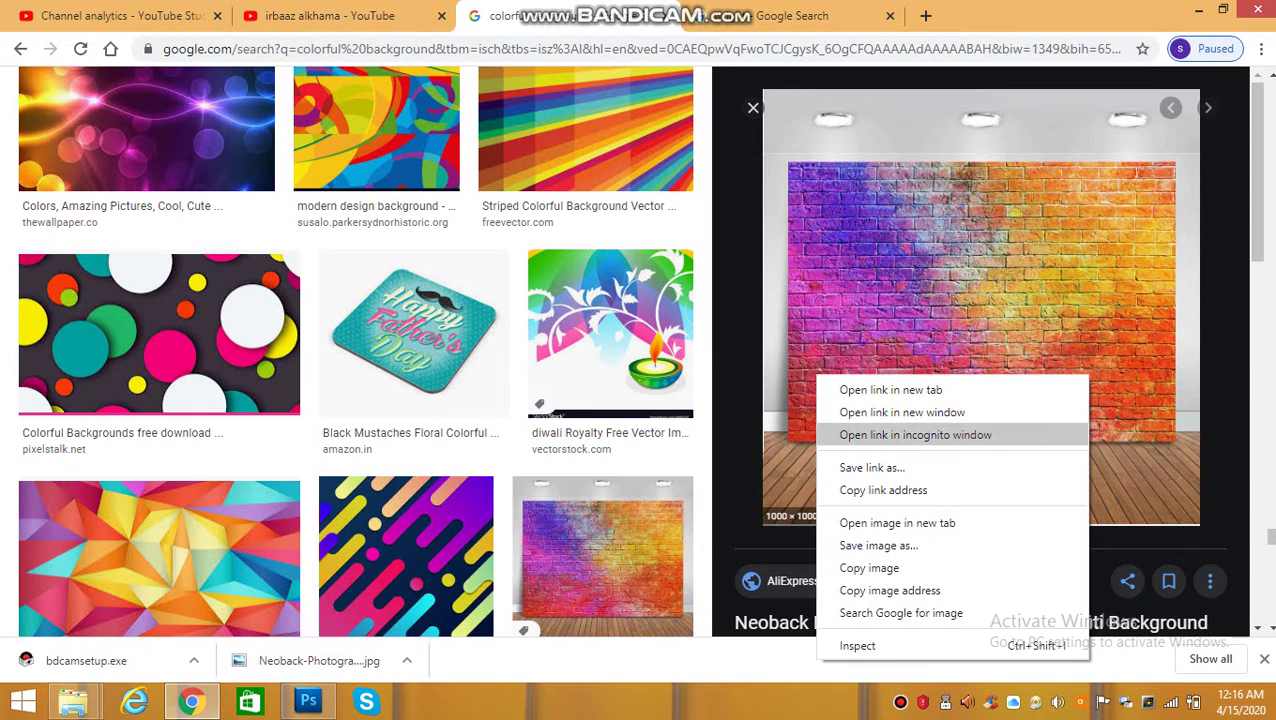
{"action": "left_click", "coordinate": [879, 546]}
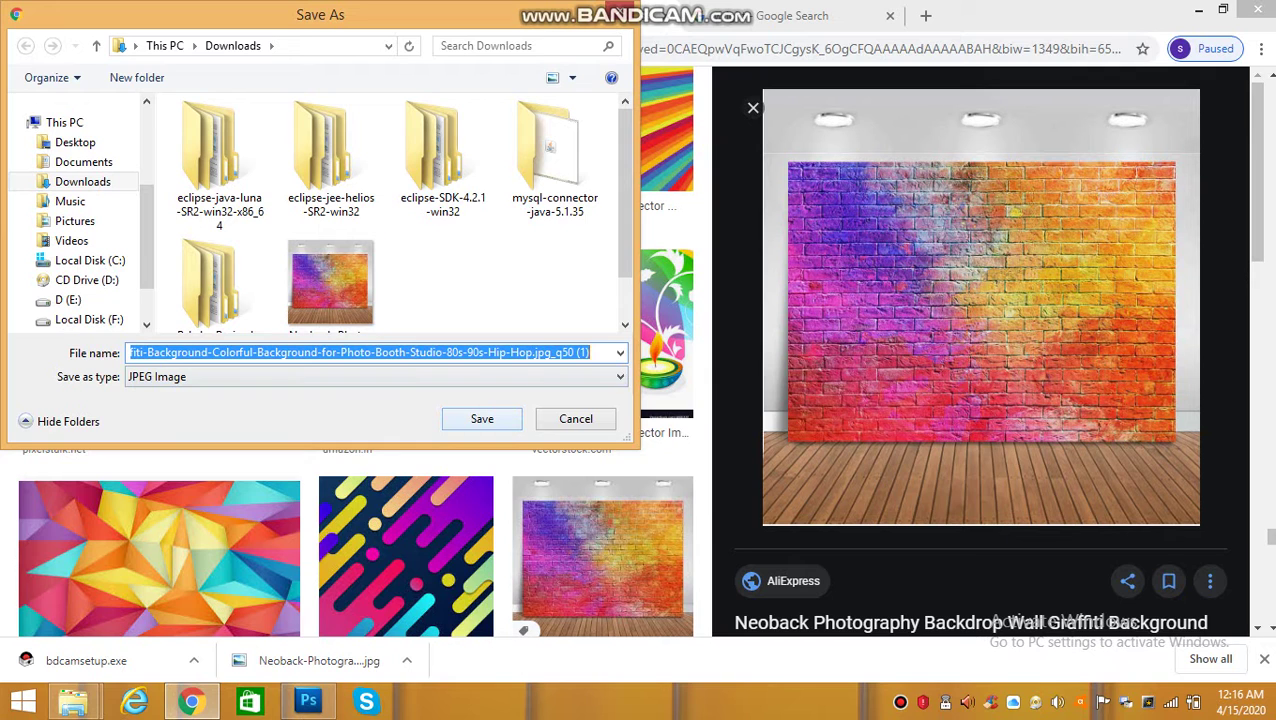
{"action": "key", "text": "Return"}
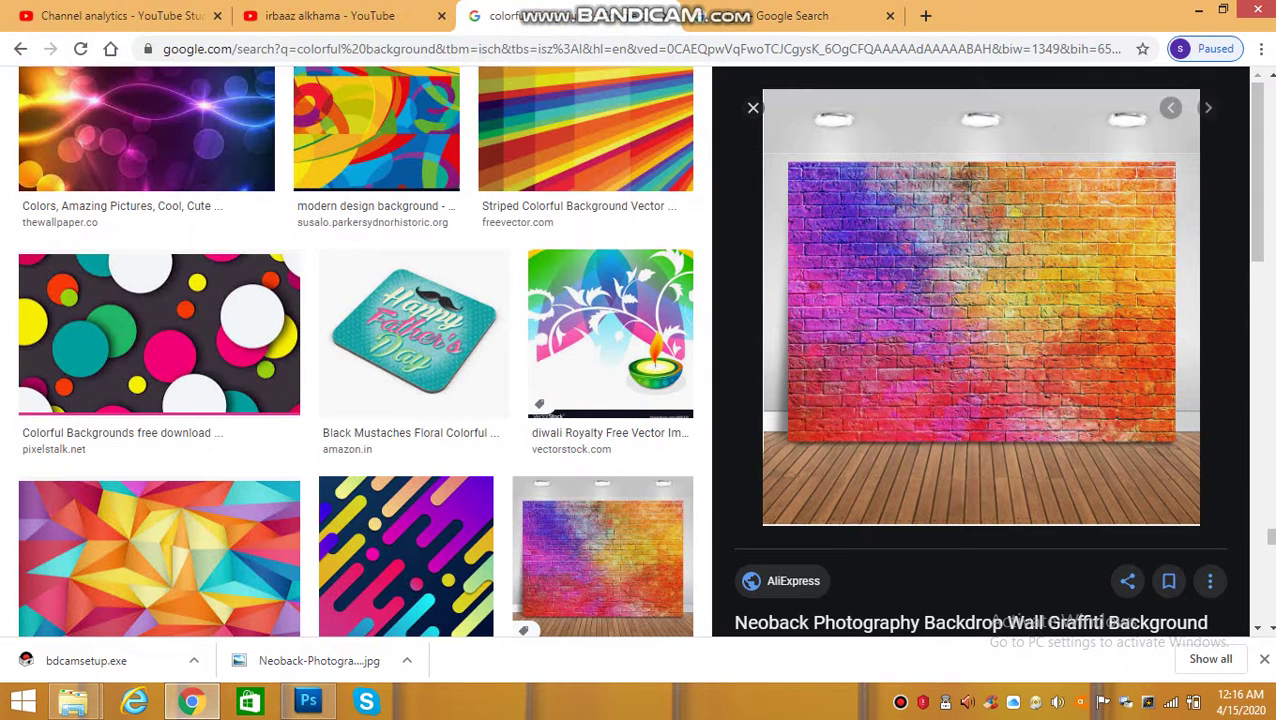
Place the downloaded Neoback brick wall image in the new Photoshop document, stretched across the full canvas width
{"action": "left_click_drag", "start_coordinate": [105, 657], "coordinate": [326, 692]}
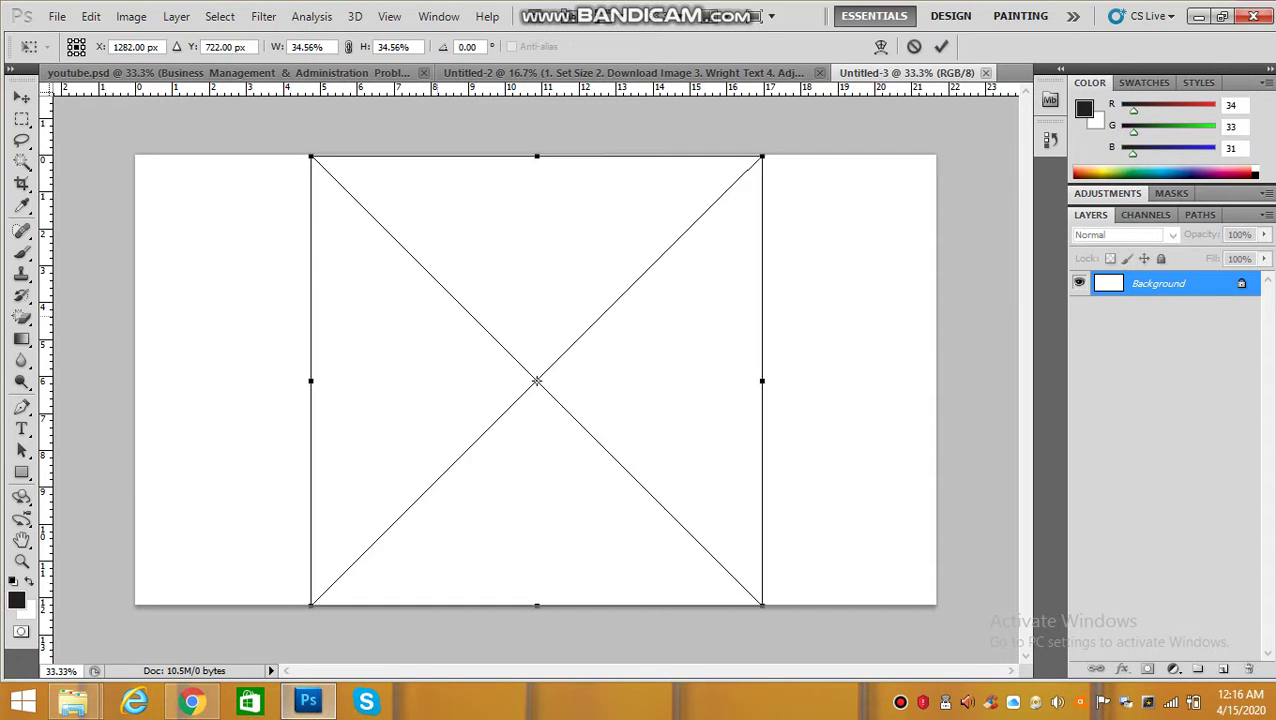
{"action": "left_click_drag", "start_coordinate": [311, 380], "coordinate": [136, 380]}
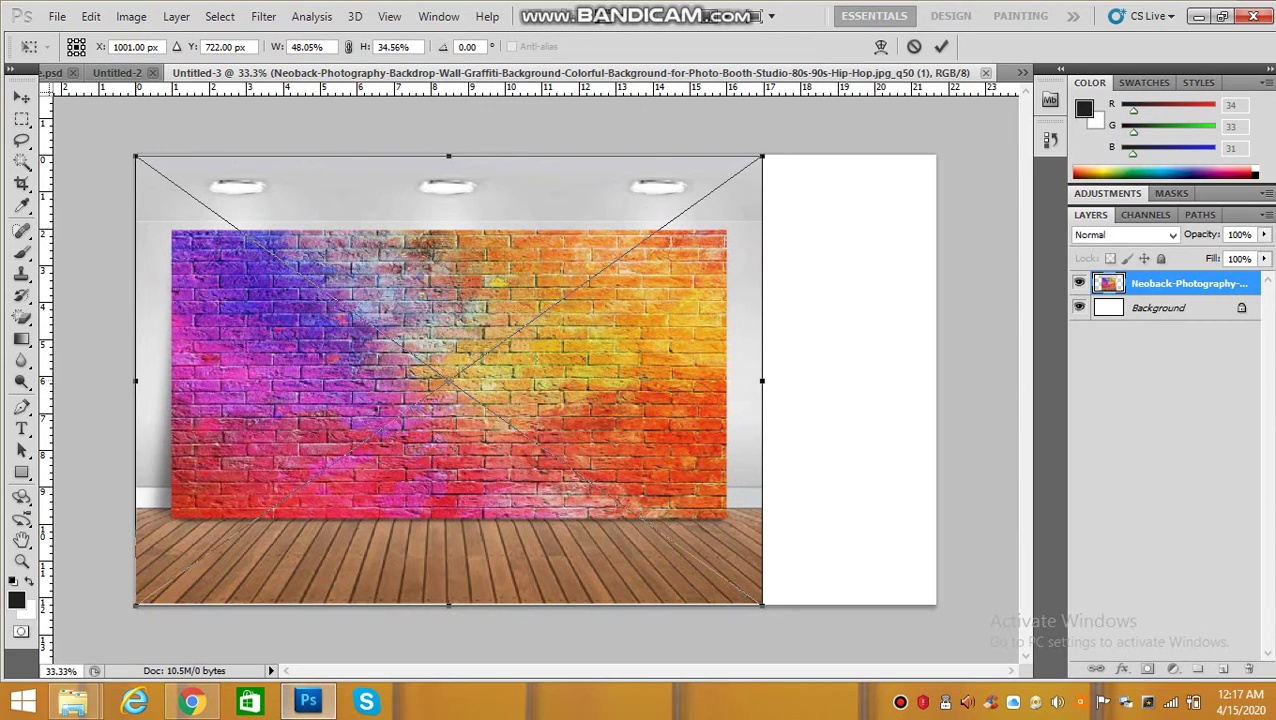
{"action": "left_click_drag", "start_coordinate": [762, 380], "coordinate": [936, 380]}
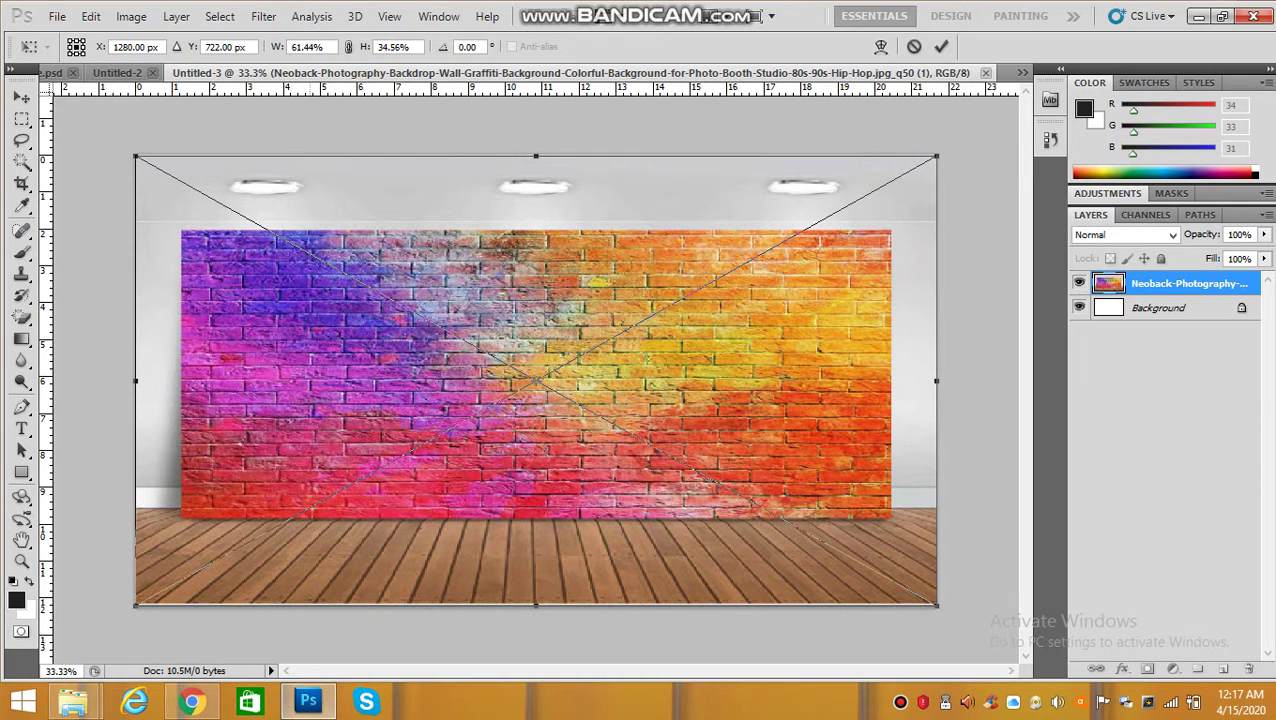
{"action": "key", "text": "v"}
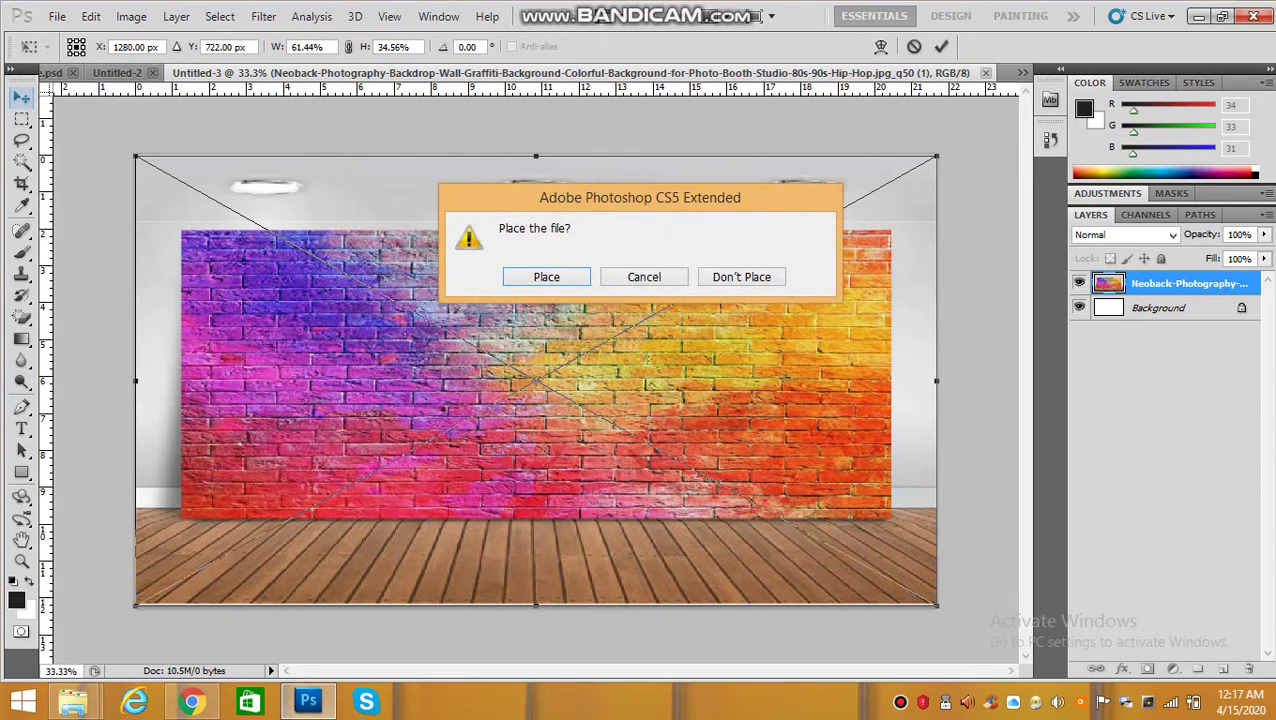
{"action": "key", "text": "Return"}
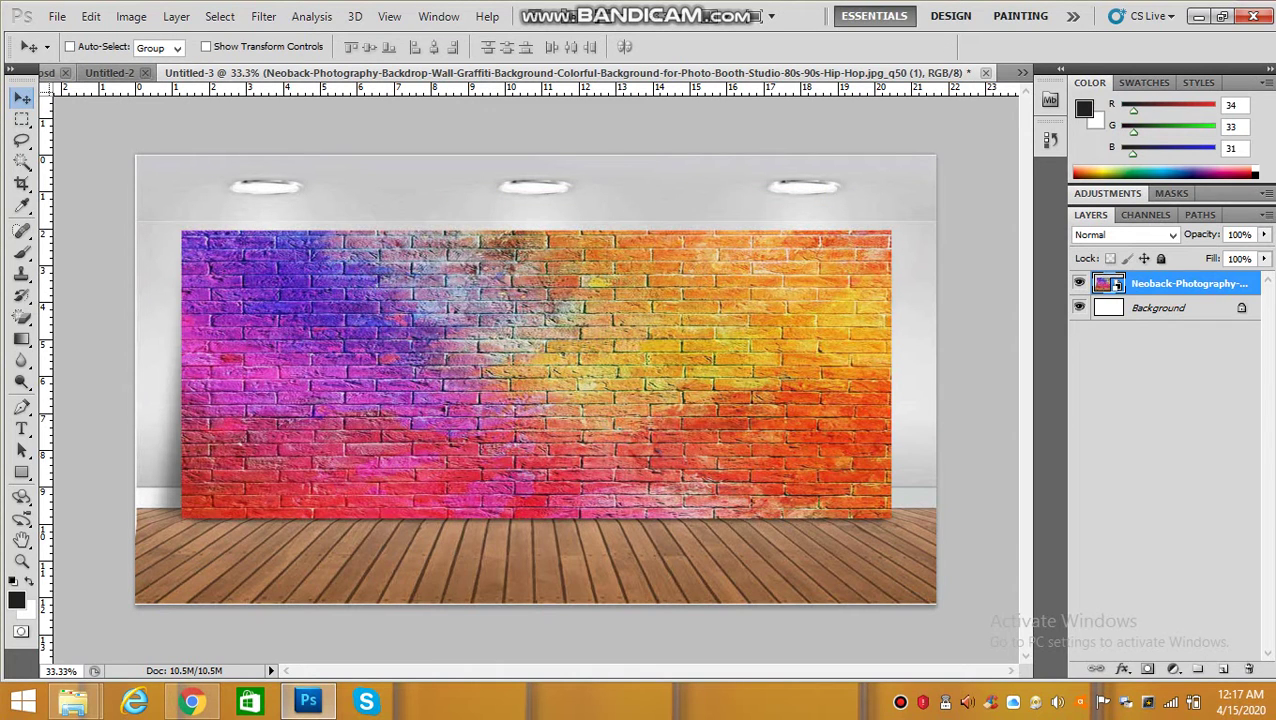
Copy the "Cost-Effective Small Business & Advertising" text from the youtube.psd document
{"action": "left_click", "coordinate": [50, 72]}
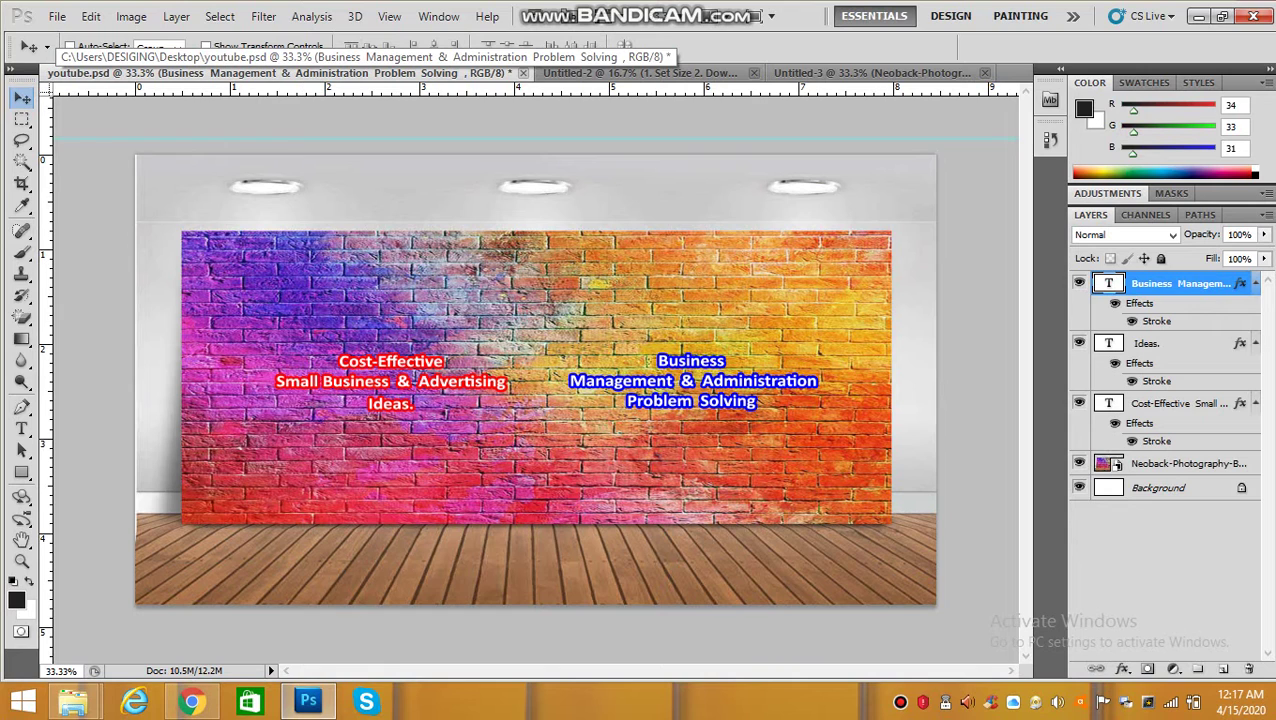
{"action": "right_click", "coordinate": [390, 364]}
{"action": "left_click", "coordinate": [440, 377]}
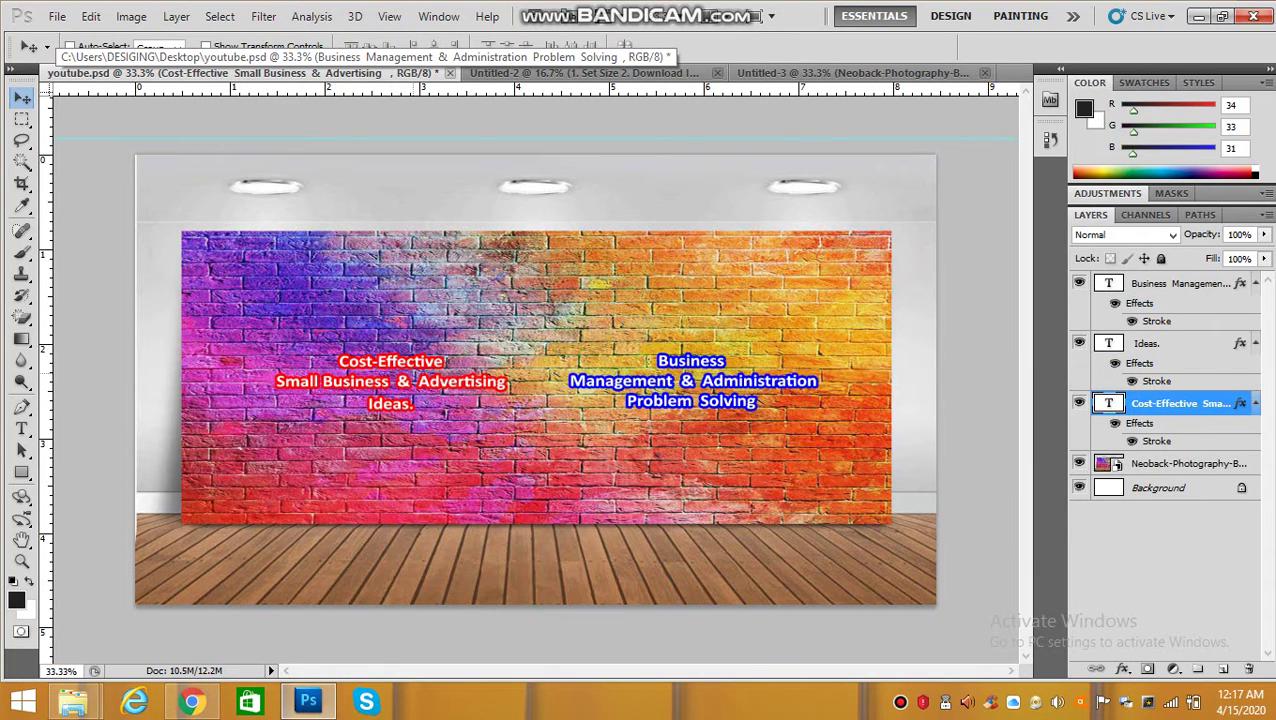
{"action": "left_click", "coordinate": [21, 428]}
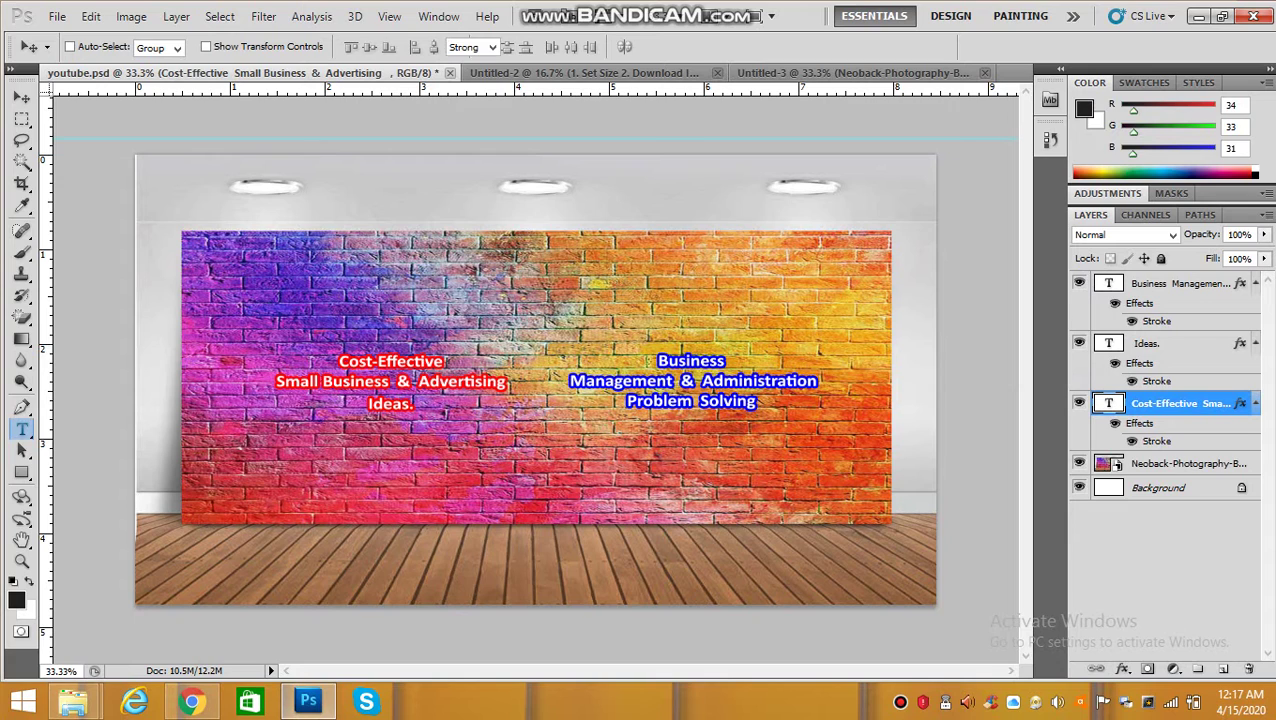
{"action": "left_click_drag", "start_coordinate": [392, 363], "coordinate": [390, 422]}
{"action": "key", "text": "ctrl+c"}
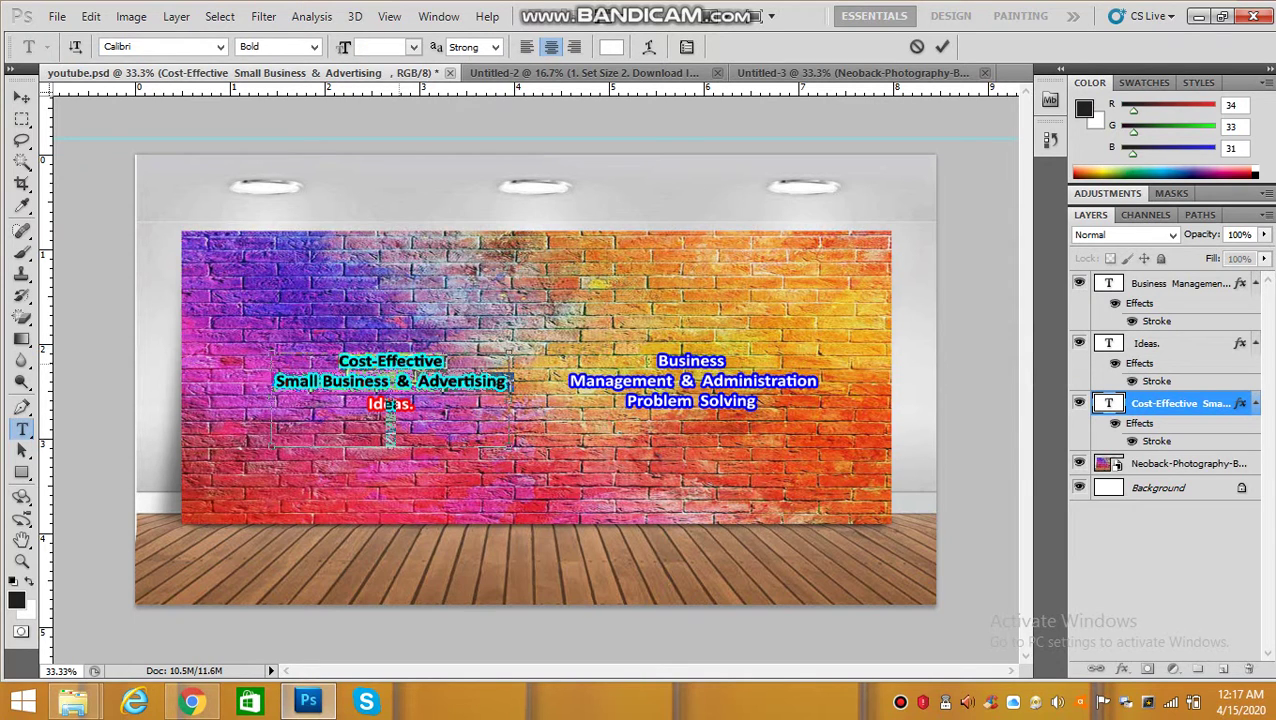
Paste the copied text as a new text layer over the brick wall's left half in Untitled-3
{"action": "left_click", "coordinate": [852, 73]}
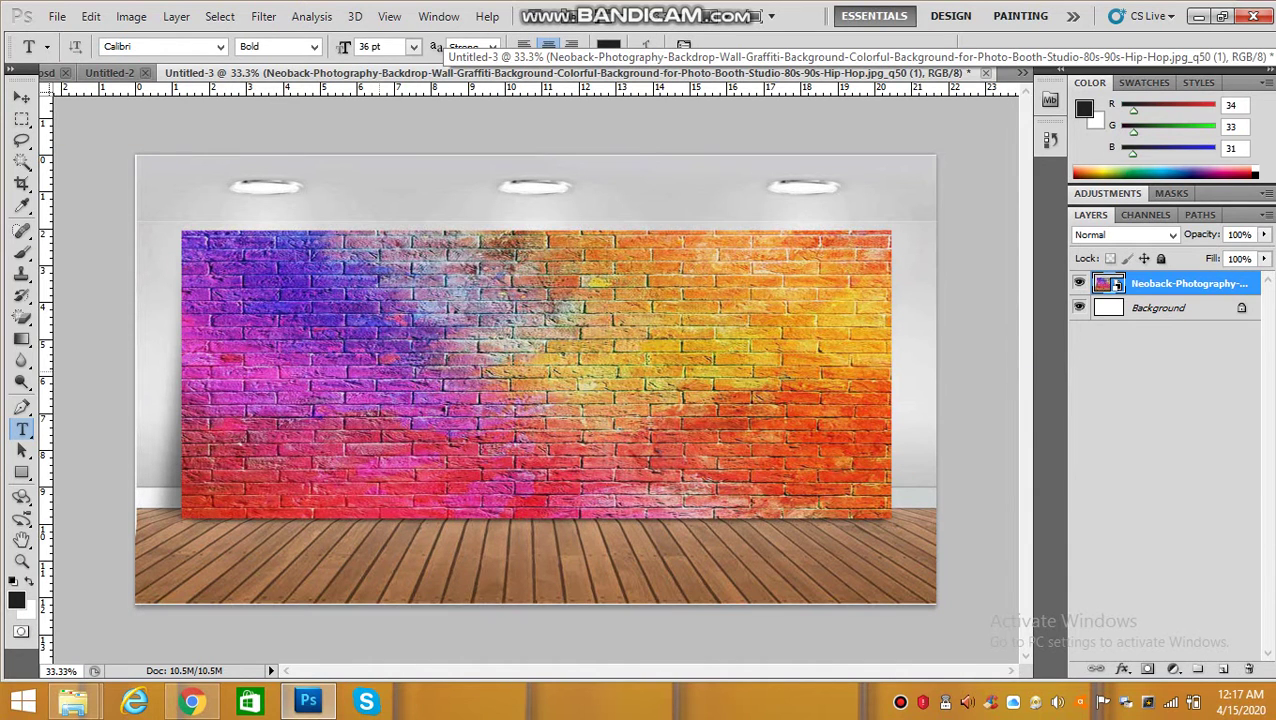
{"action": "left_click", "coordinate": [387, 375]}
{"action": "key", "text": "ctrl+v"}
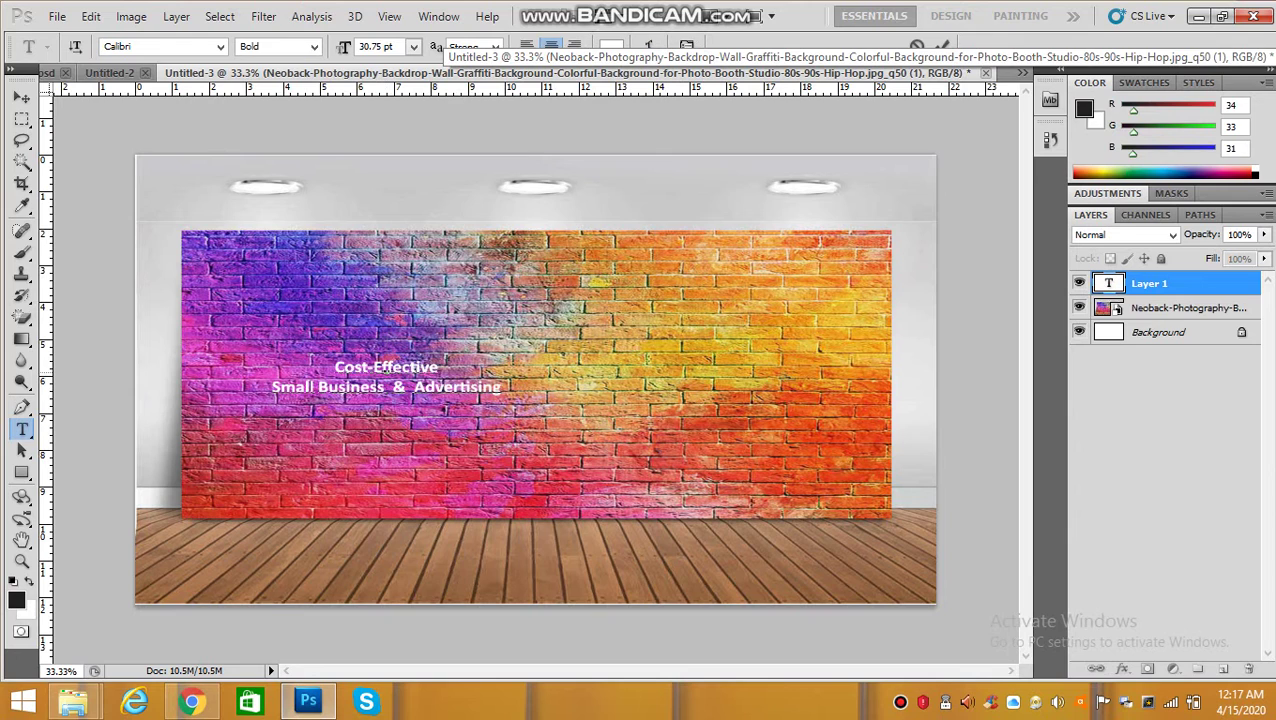
{"action": "triple_click", "coordinate": [458, 387]}
{"action": "left_click", "coordinate": [458, 387]}
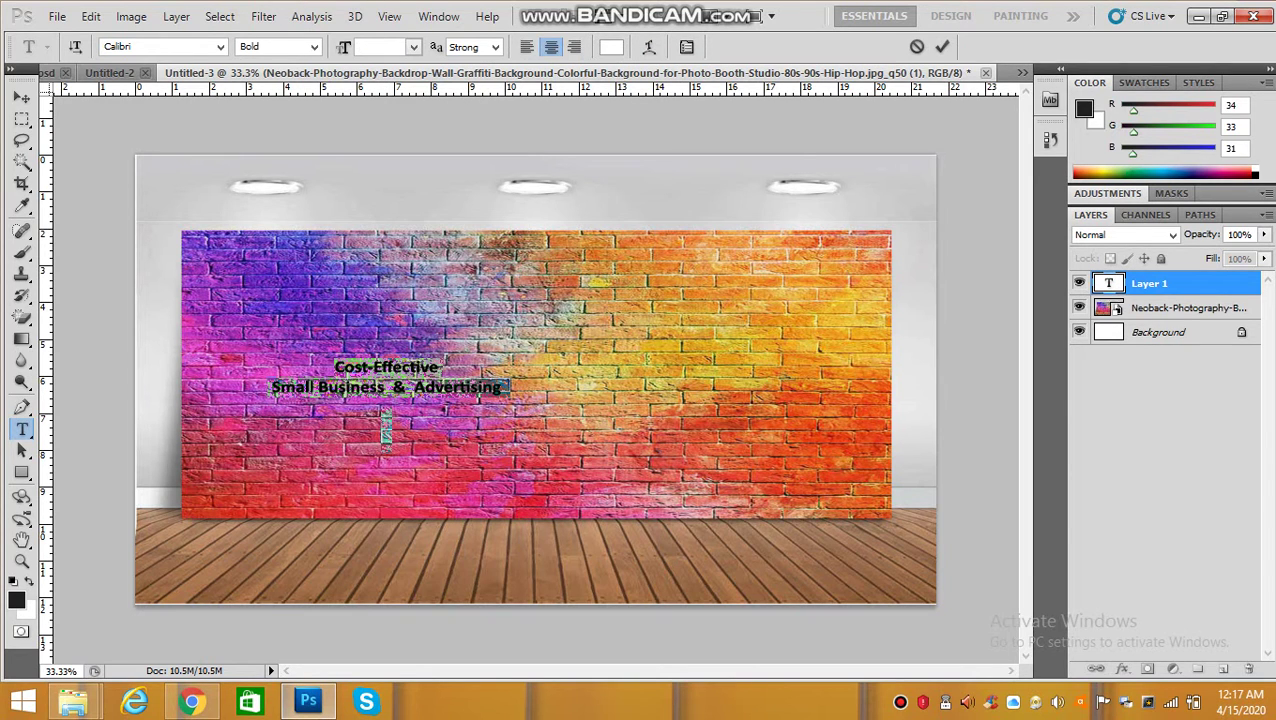
{"action": "key", "text": "ctrl+Return"}
Add a thickened red (ff0202) outside stroke to the "Cost-Effective Small Business & Advertising" text layer
{"action": "left_click", "coordinate": [1121, 668]}
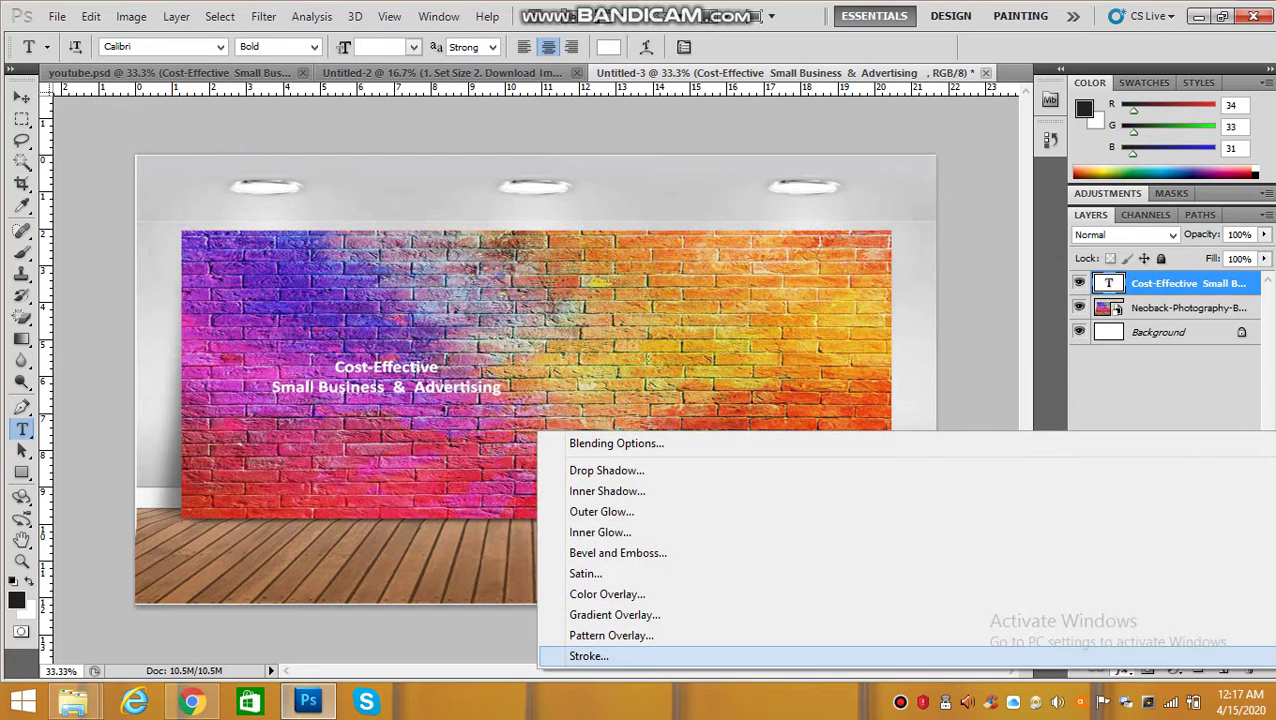
{"action": "left_click", "coordinate": [1118, 657]}
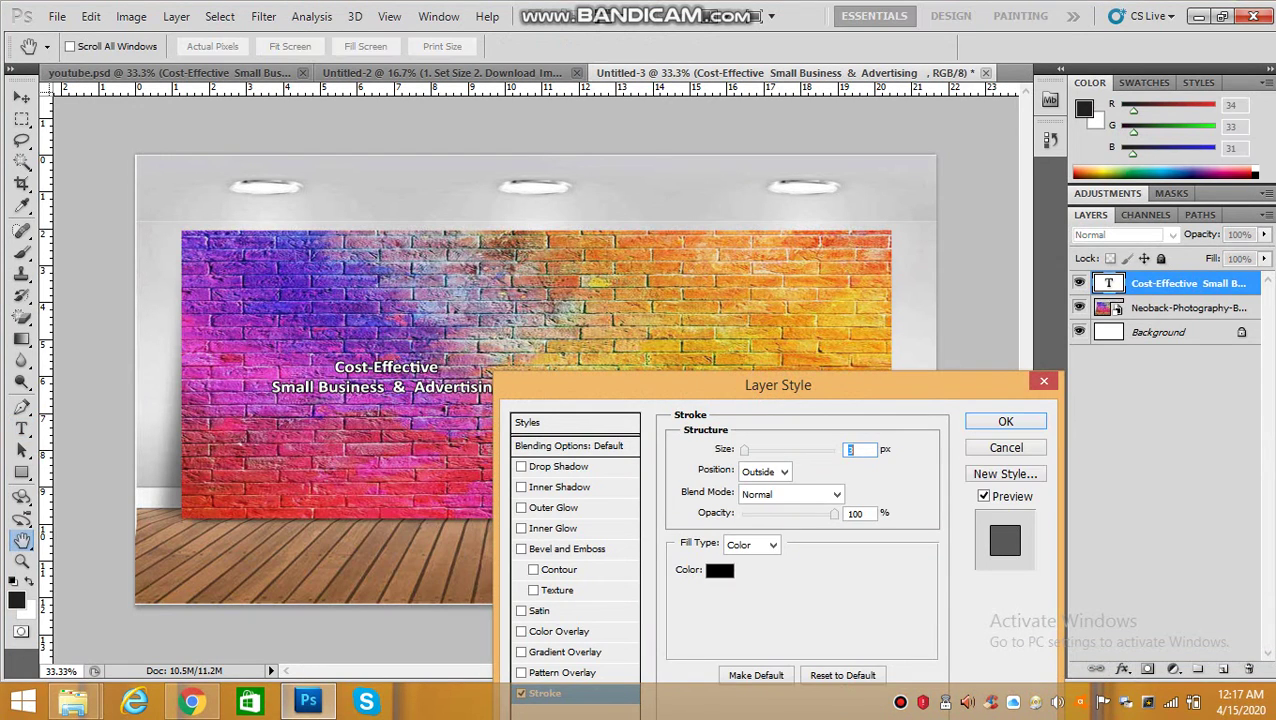
{"action": "left_click", "coordinate": [719, 570]}
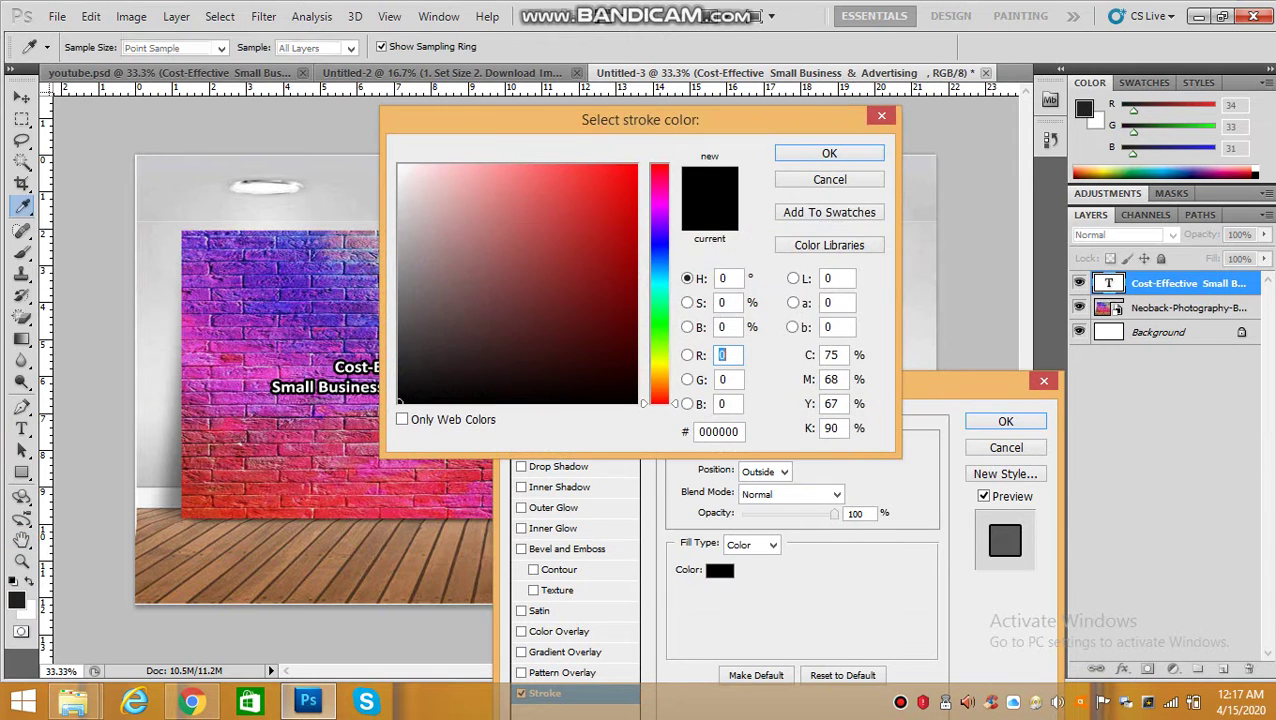
{"action": "type", "text": "255"}
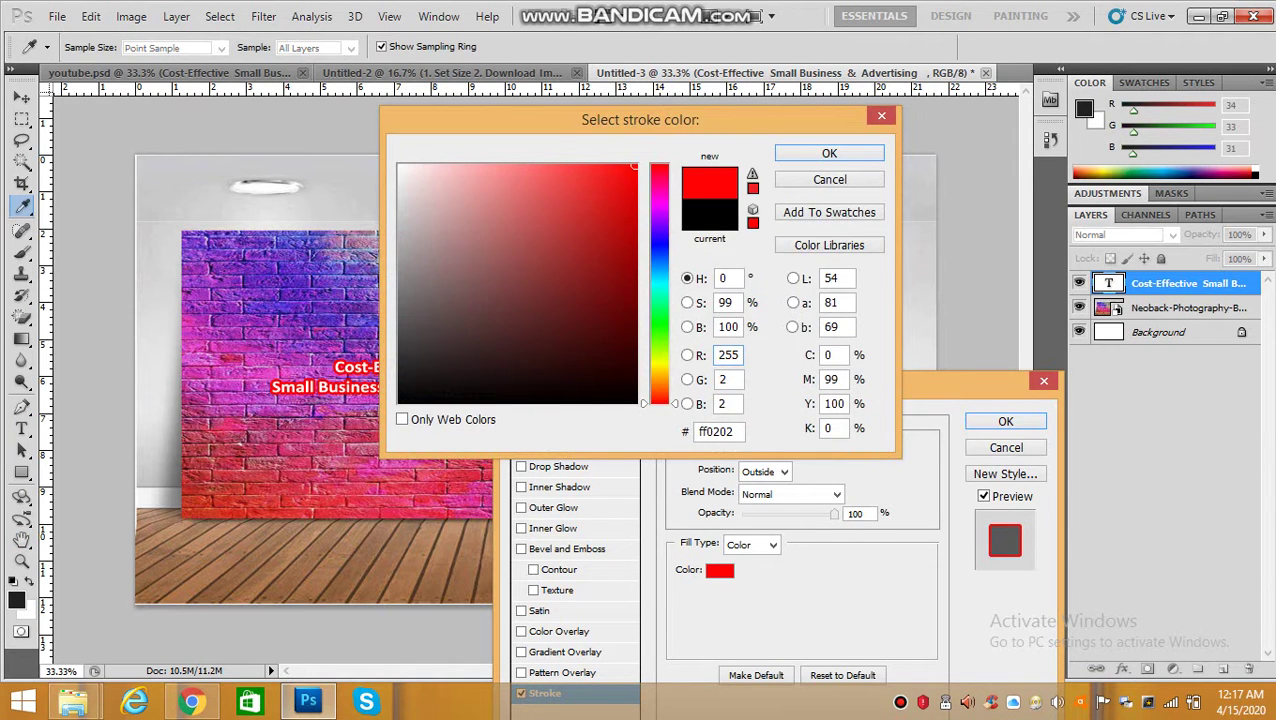
{"action": "key", "text": "Return"}
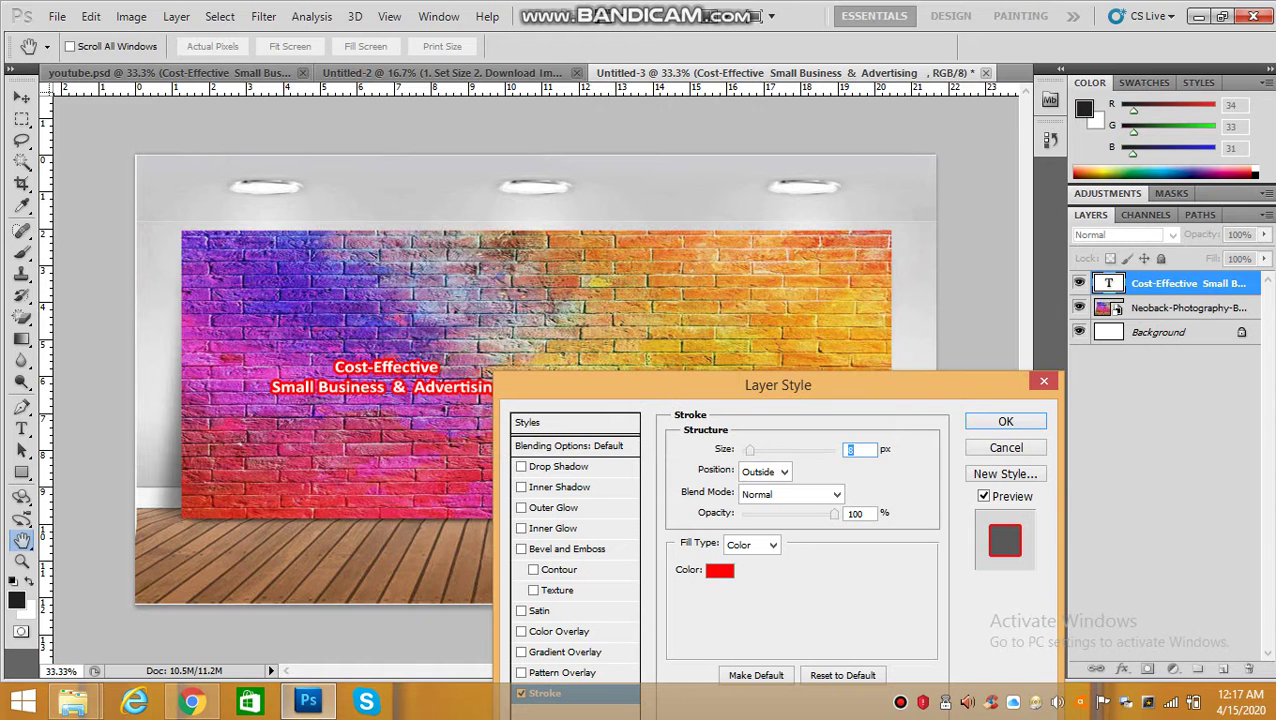
{"action": "key", "text": "Return"}
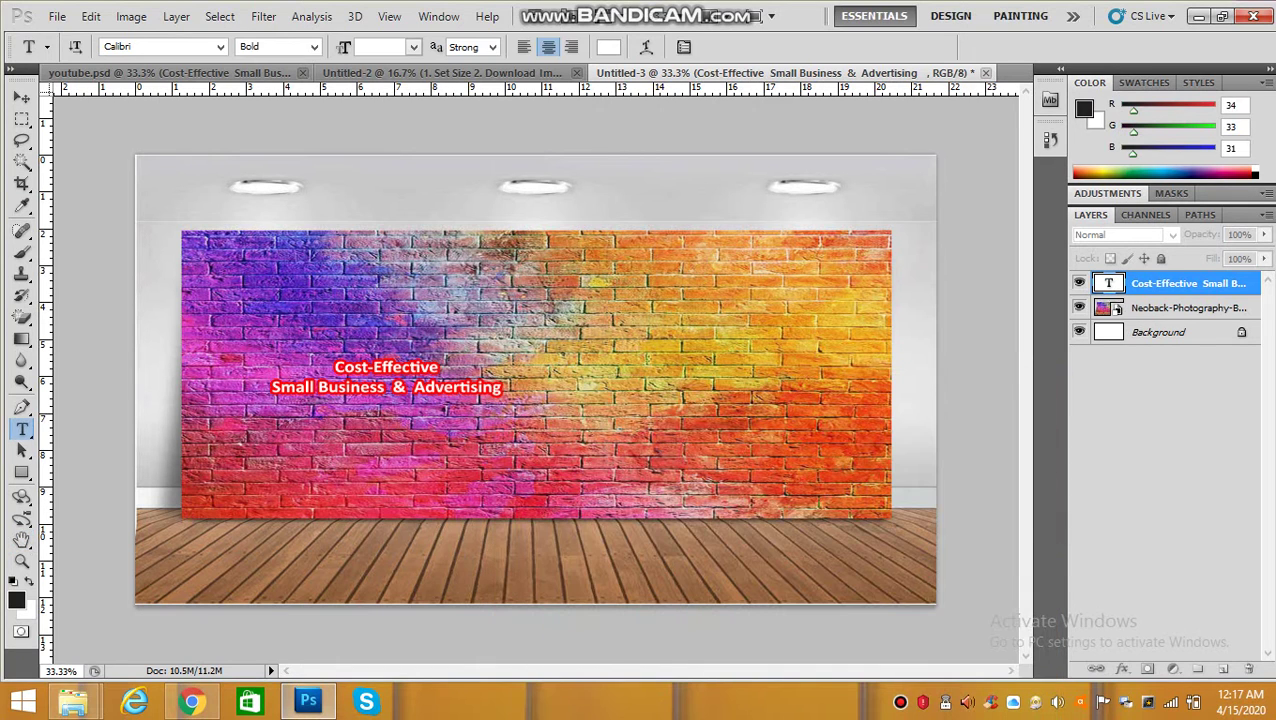
Copy the "Ideas." text layer from youtube.psd into Untitled-3, centred below the "Cost-Effective" text
{"action": "key", "text": "ctrl+Tab"}
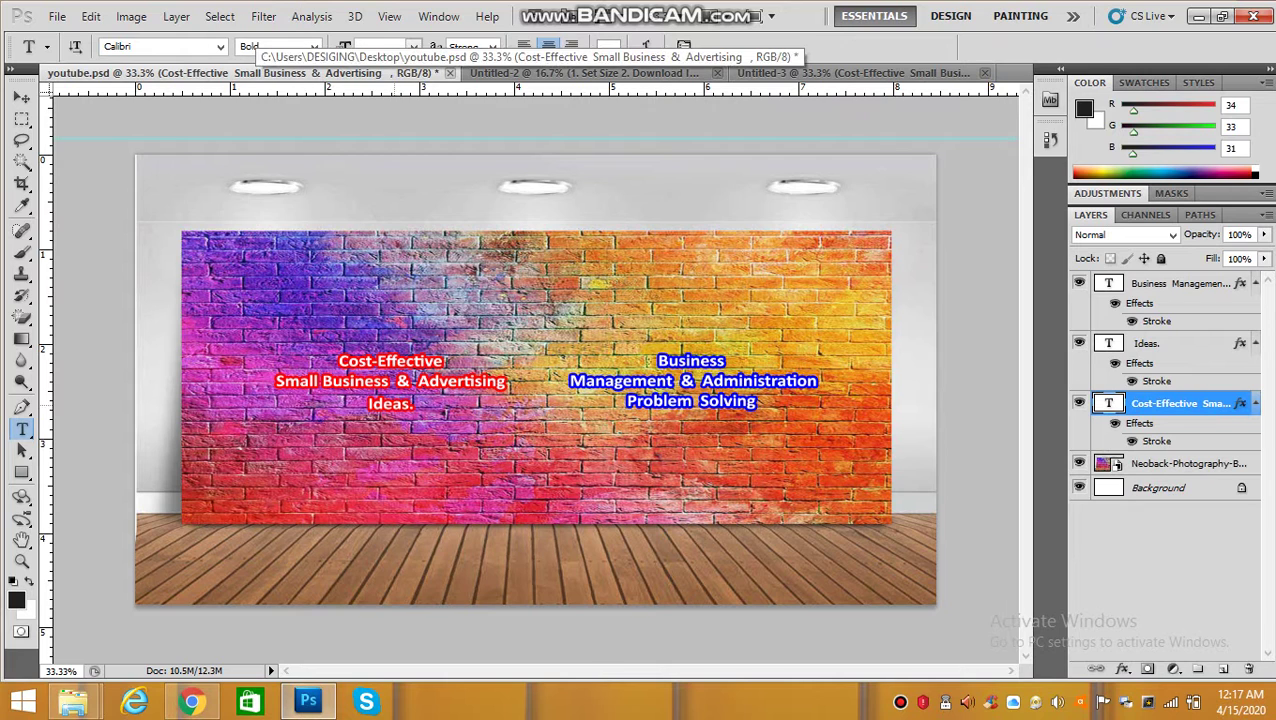
{"action": "key", "text": "v"}
{"action": "left_click", "coordinate": [420, 418]}
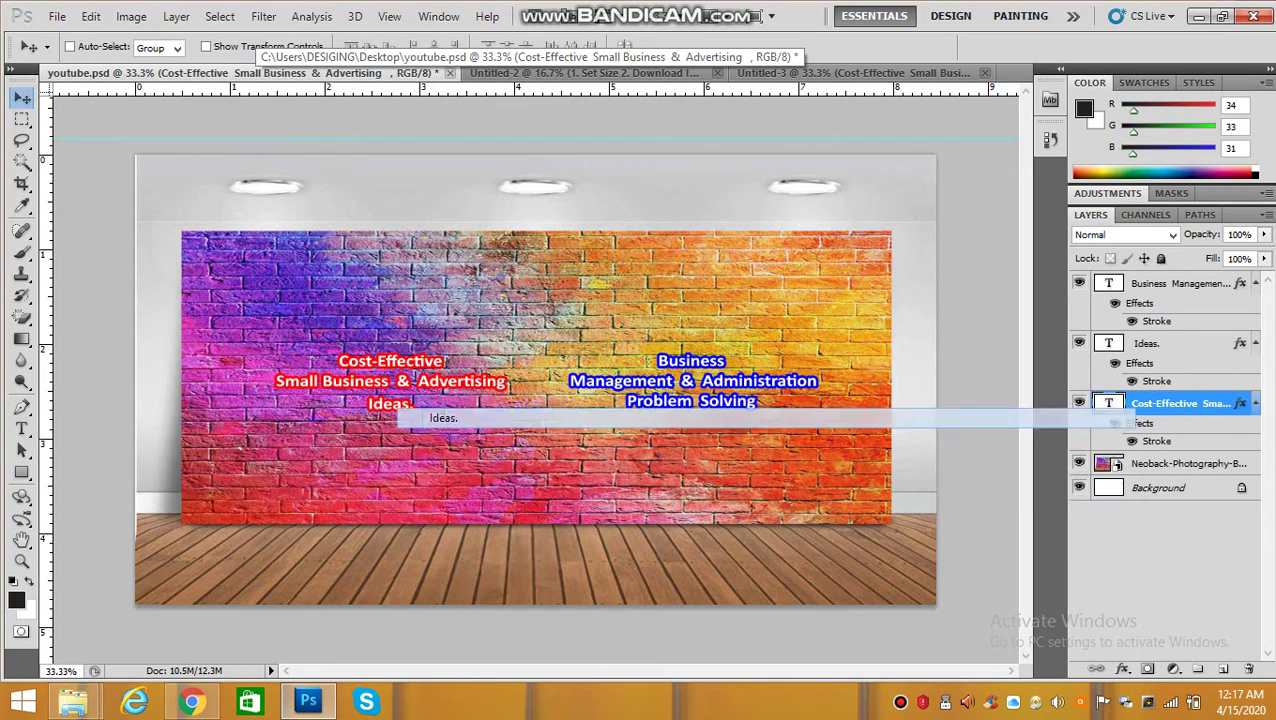
{"action": "left_click_drag", "start_coordinate": [401, 407], "coordinate": [376, 414]}
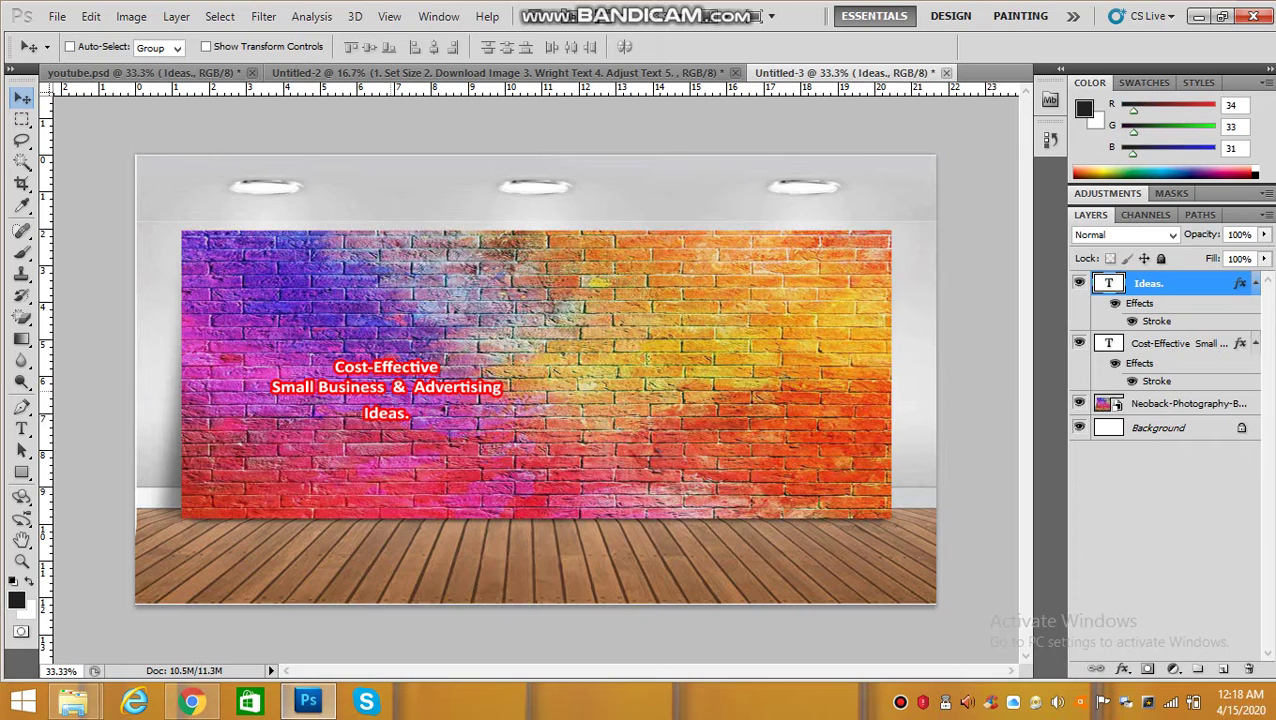
Move the "Cost-Effective Small Business & Advertising" text slightly down, closer to "Ideas."
{"action": "right_click", "coordinate": [388, 390]}
{"action": "left_click", "coordinate": [430, 401]}
{"action": "left_click_drag", "start_coordinate": [430, 401], "coordinate": [430, 410]}
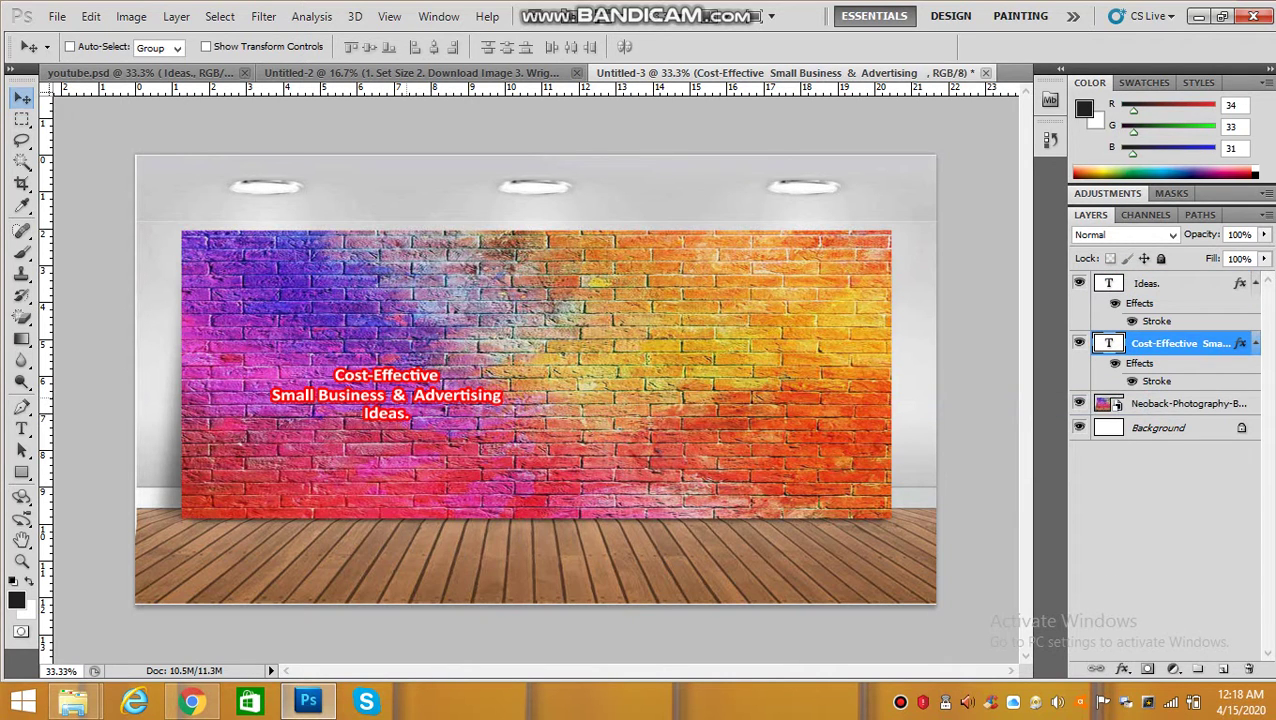
Adjust the vertical position of the "Ideas." text so its spacing matches the two lines above
{"action": "right_click", "coordinate": [384, 416]}
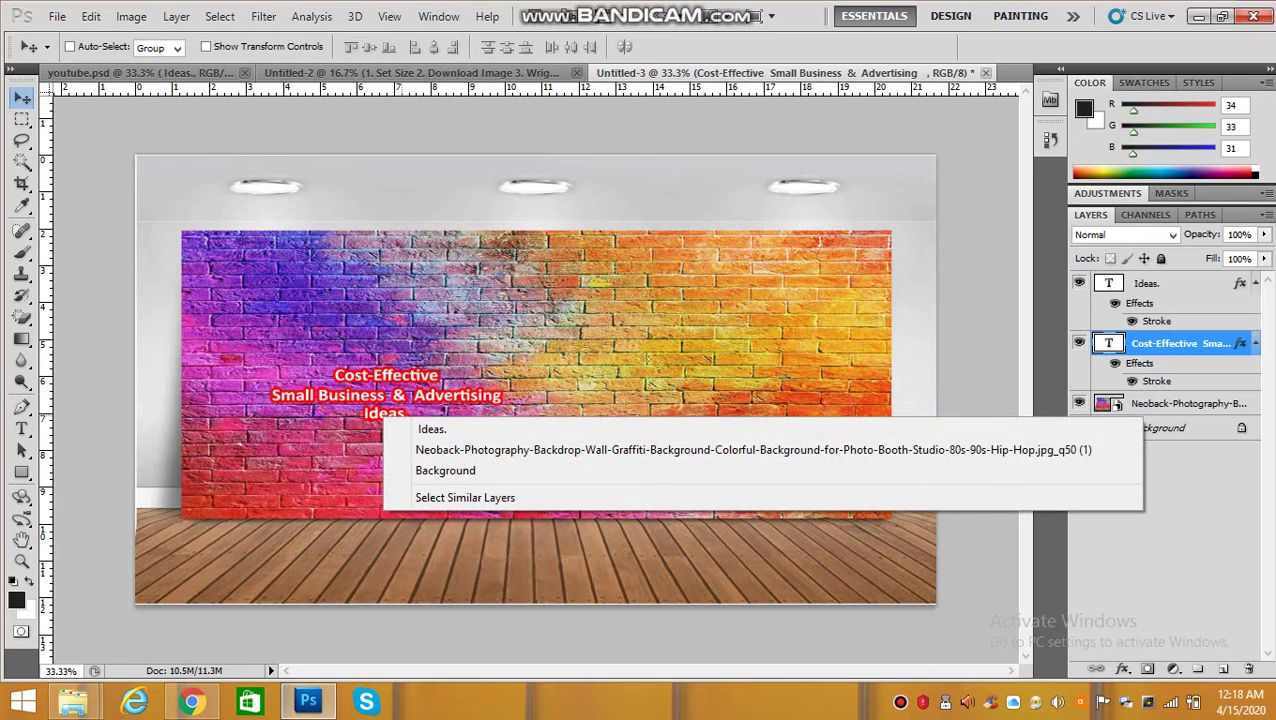
{"action": "left_click", "coordinate": [432, 429]}
{"action": "left_click_drag", "start_coordinate": [432, 429], "coordinate": [432, 434]}
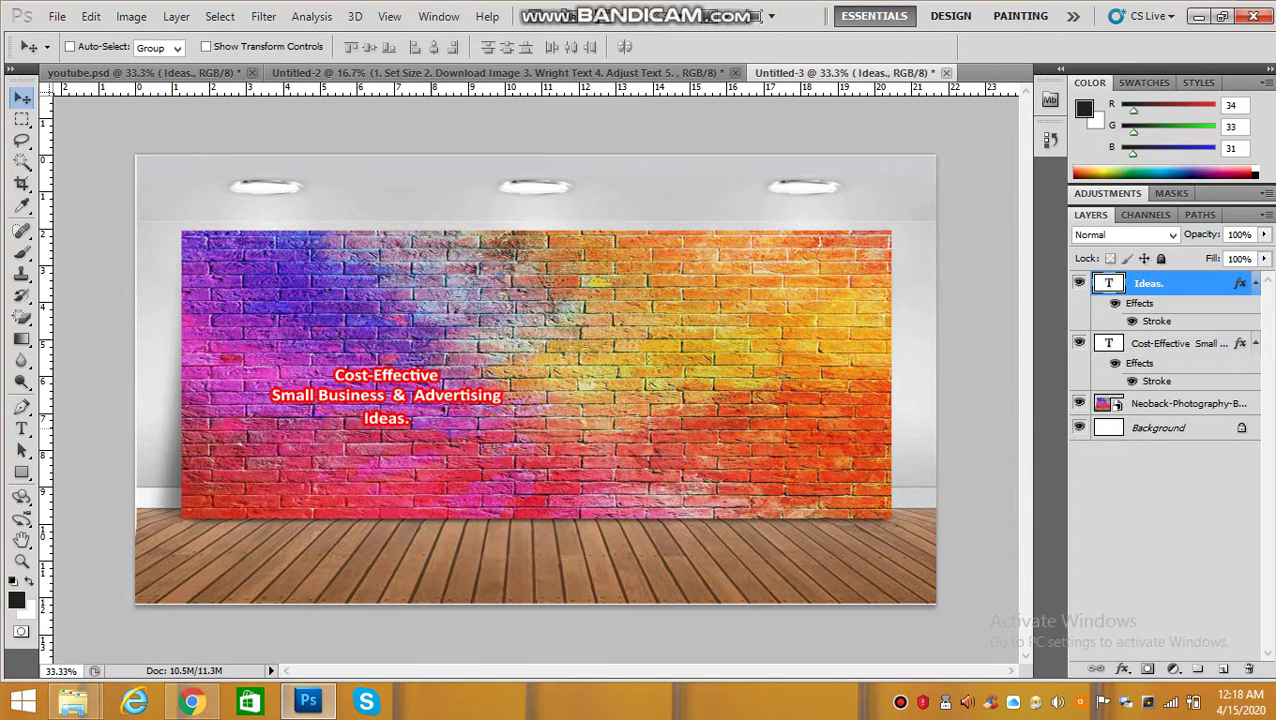
{"action": "key", "text": "Up"}
{"action": "key", "text": "Up"}
{"action": "key", "text": "Up"}
{"action": "key", "text": "Up"}
{"action": "key", "text": "Up"}
{"action": "key", "text": "Up"}
{"action": "key", "text": "Up"}
{"action": "key", "text": "Up"}
{"action": "key", "text": "Up"}
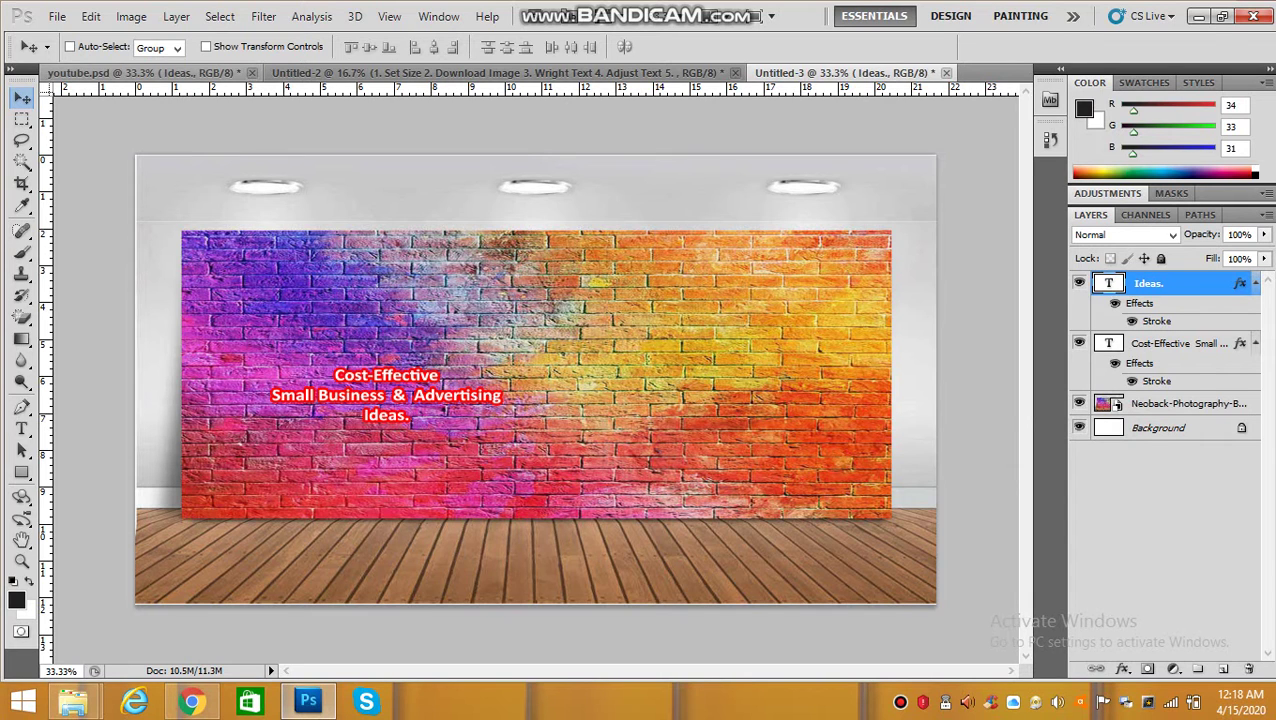
Move the "Business Management & Administration Problem Solving" text layer from youtube.psd onto the right half of the Untitled-3 brick wall
{"action": "left_click", "coordinate": [180, 72]}
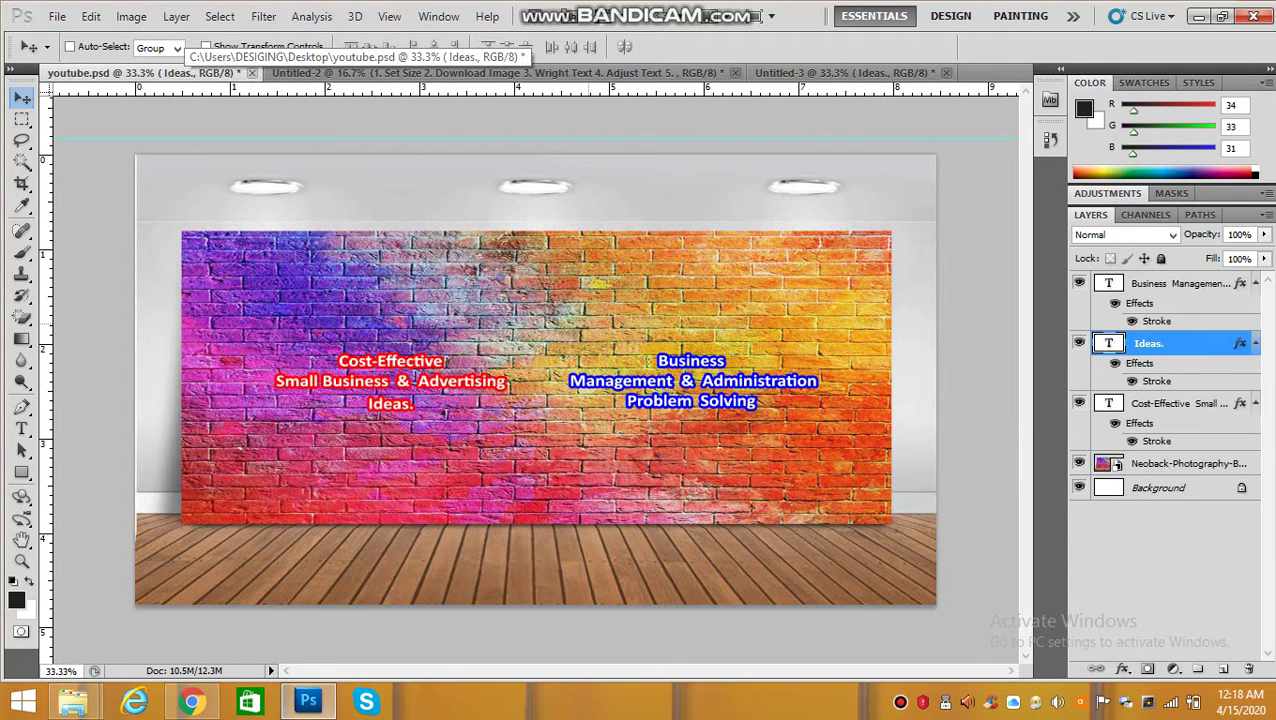
{"action": "right_click", "coordinate": [520, 364]}
{"action": "left_click", "coordinate": [600, 373]}
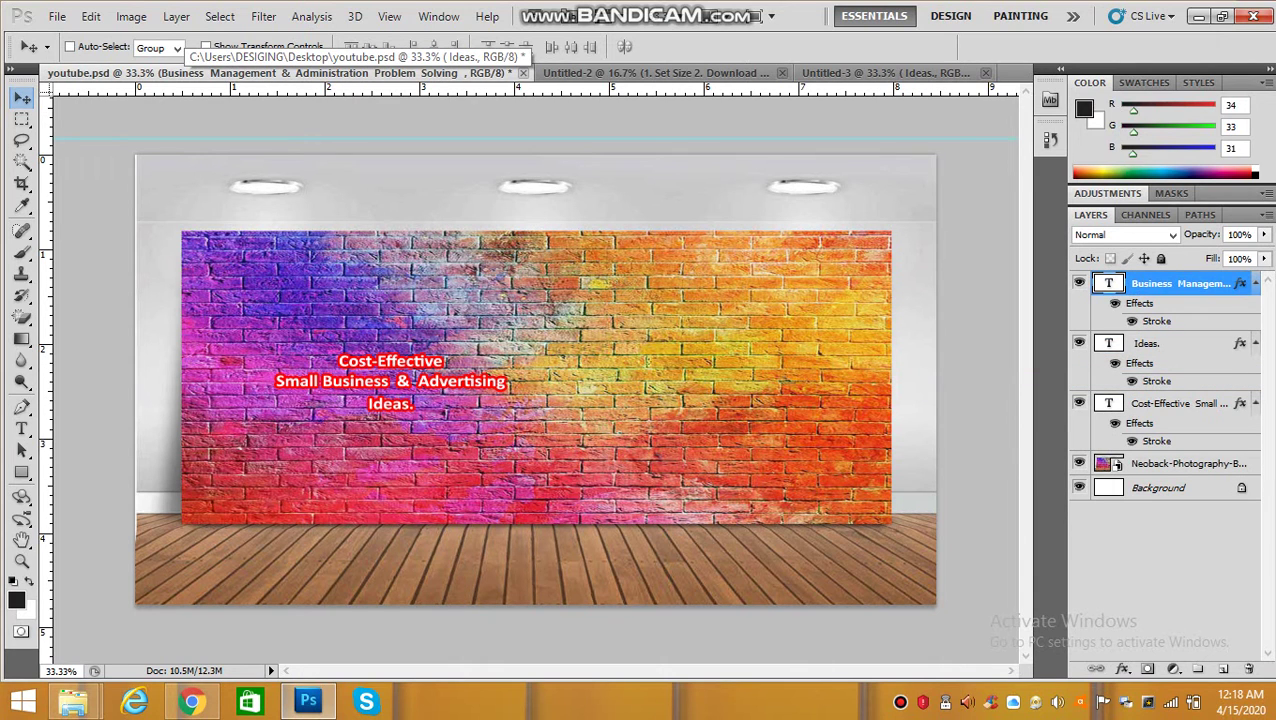
{"action": "left_click_drag", "start_coordinate": [870, 74], "coordinate": [664, 376]}
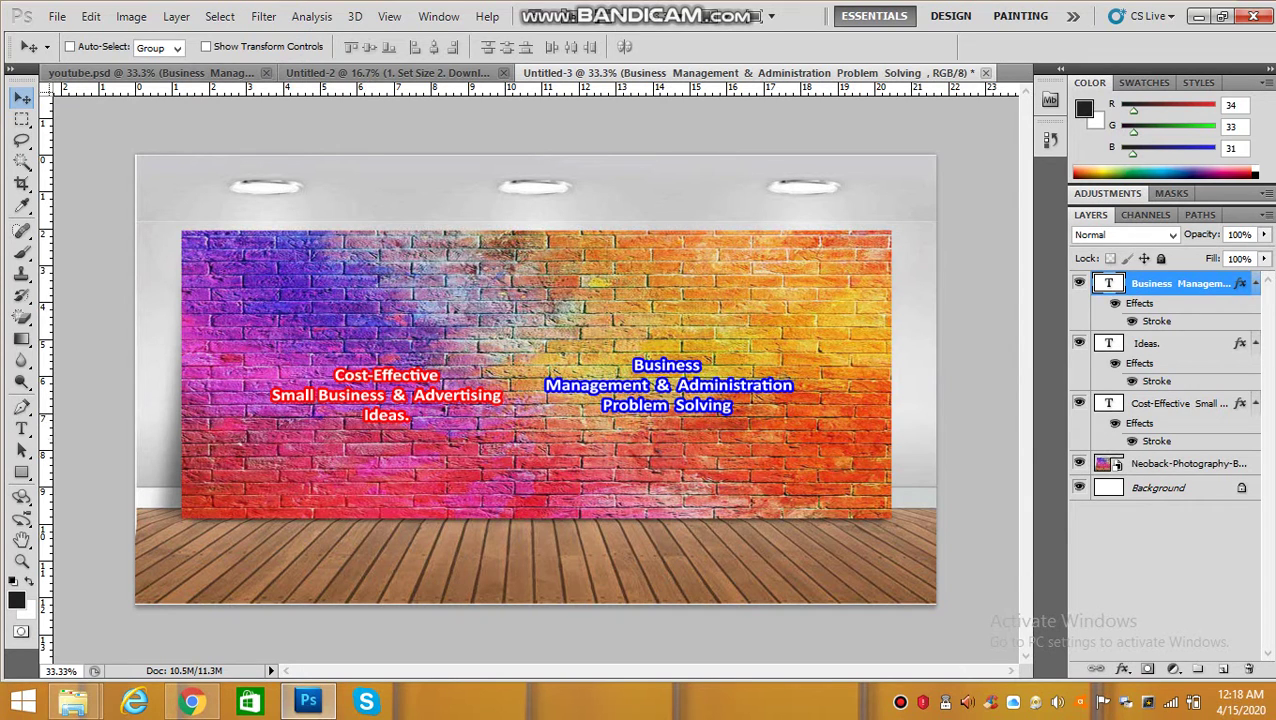
{"action": "left_click", "coordinate": [21, 428]}
{"action": "triple_click", "coordinate": [668, 367]}
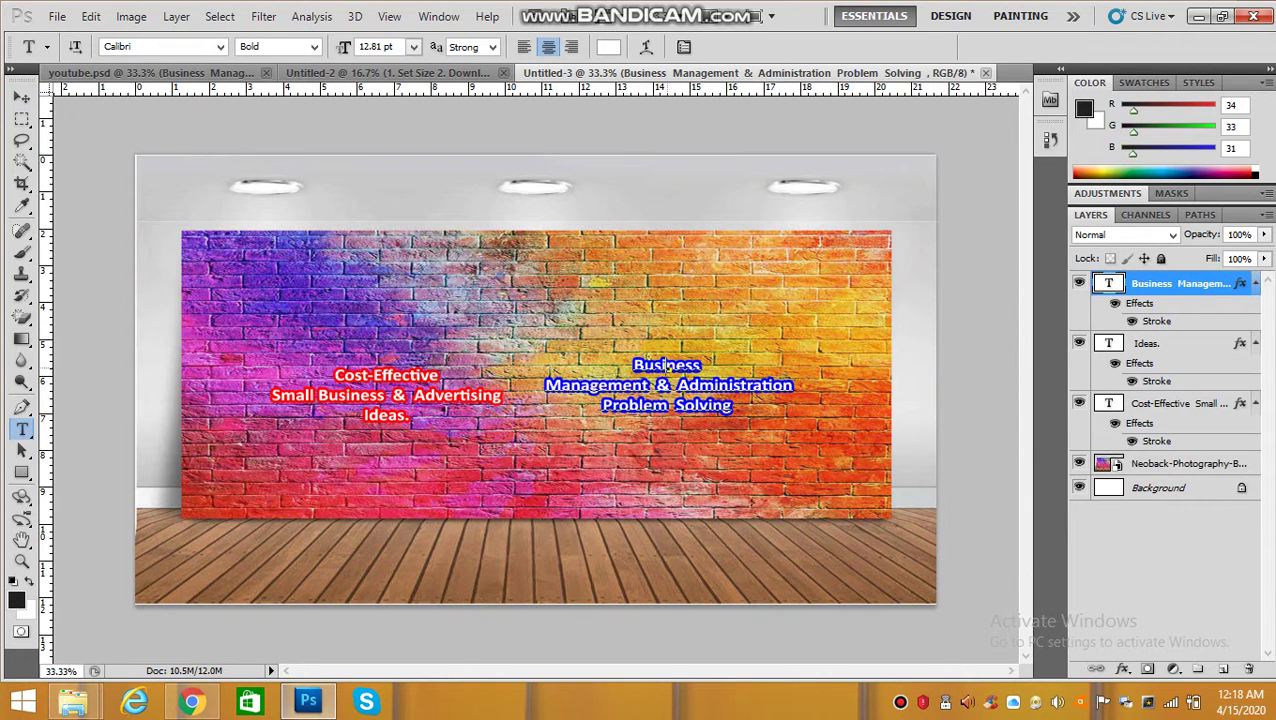
{"action": "double_click", "coordinate": [668, 367]}
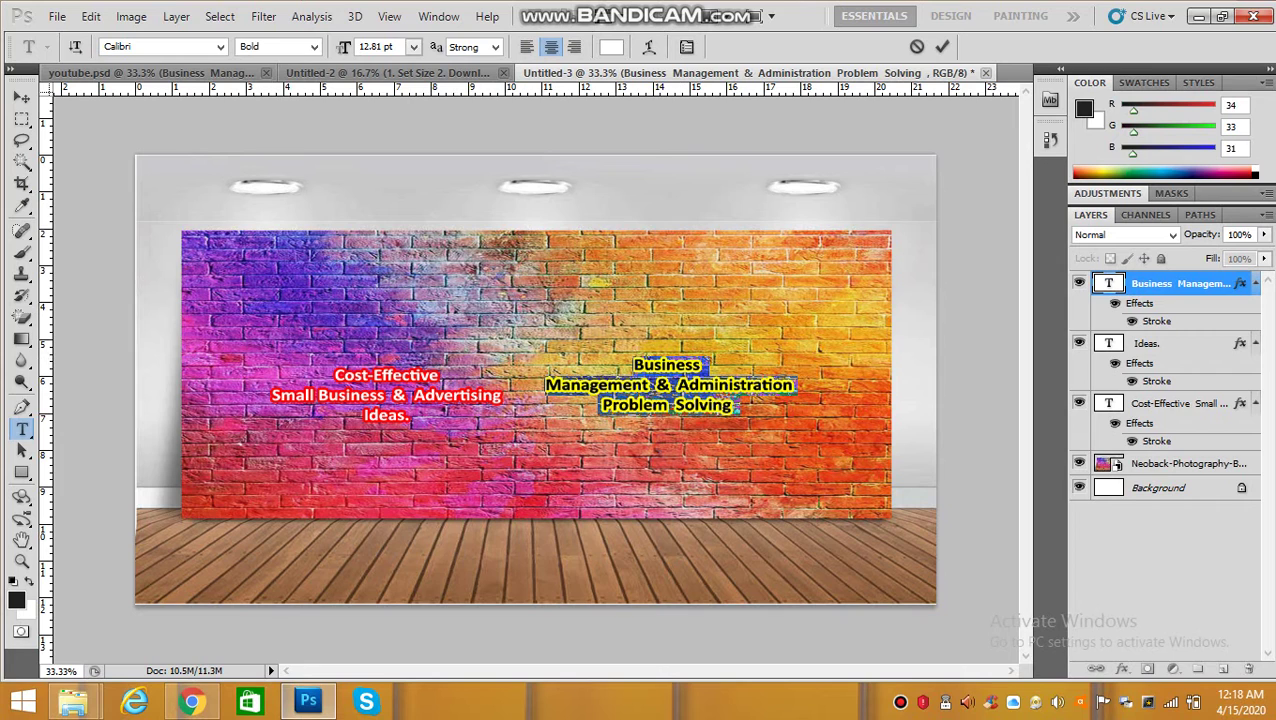
{"action": "key", "text": "ctrl+Return"}
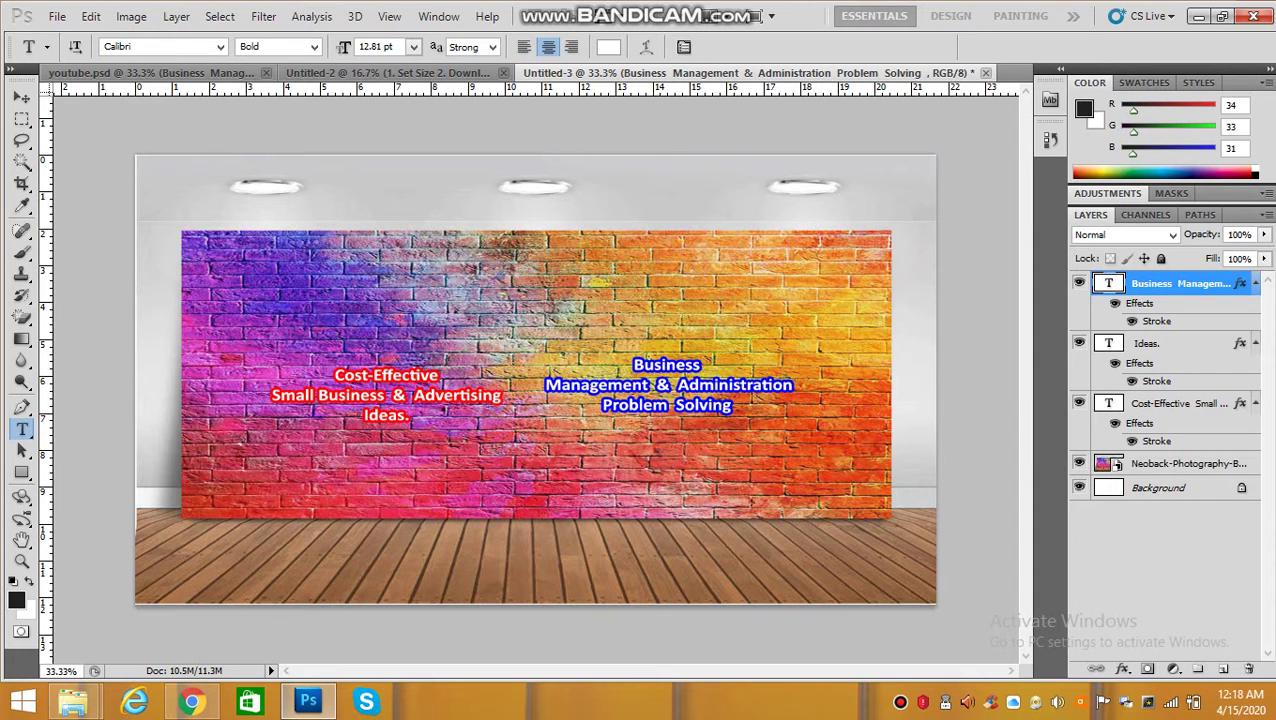
Change the stroke color of the "Business Management & Administration Problem Solving" text to green #0ad313
{"action": "double_click", "coordinate": [1156, 321]}
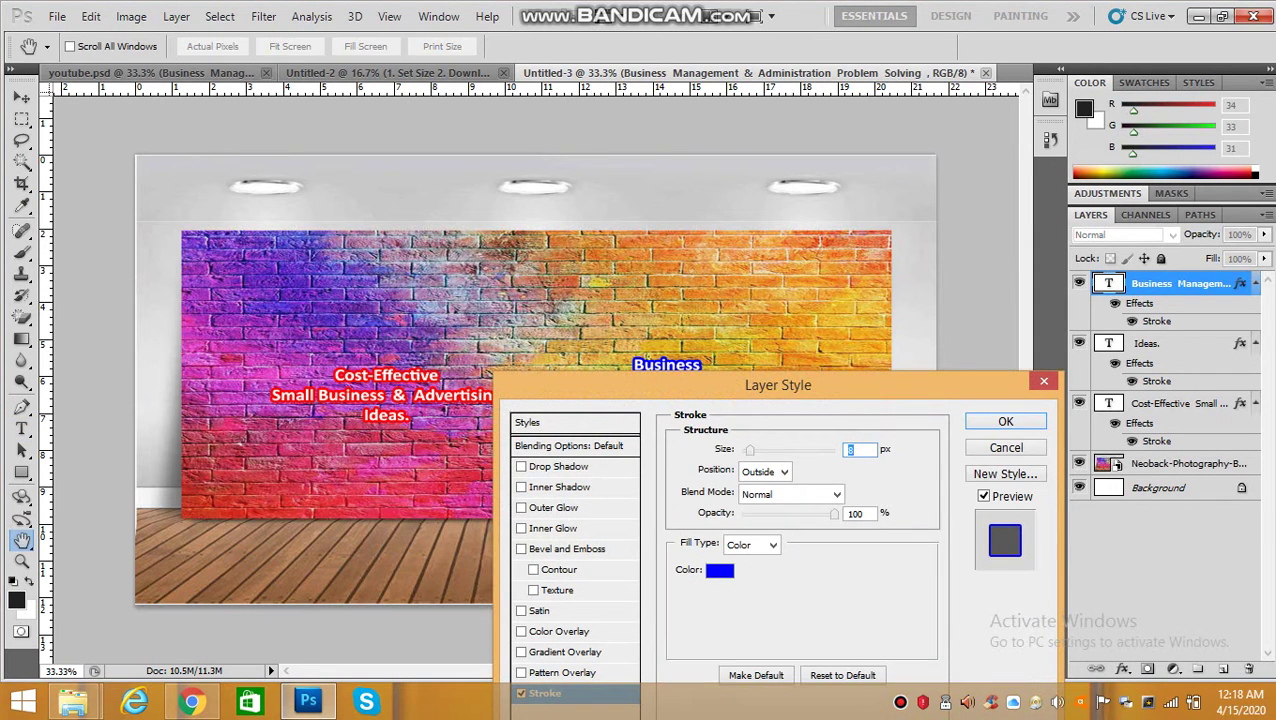
{"action": "left_click", "coordinate": [719, 570]}
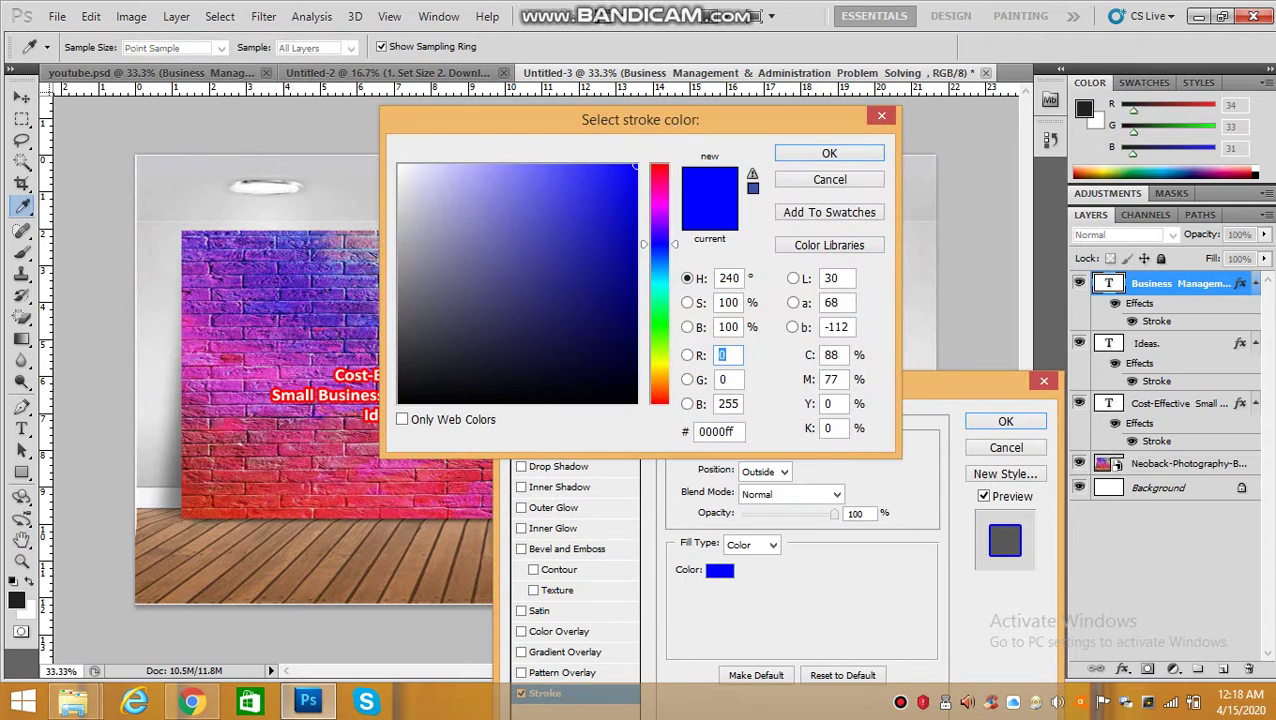
{"action": "left_click", "coordinate": [660, 322]}
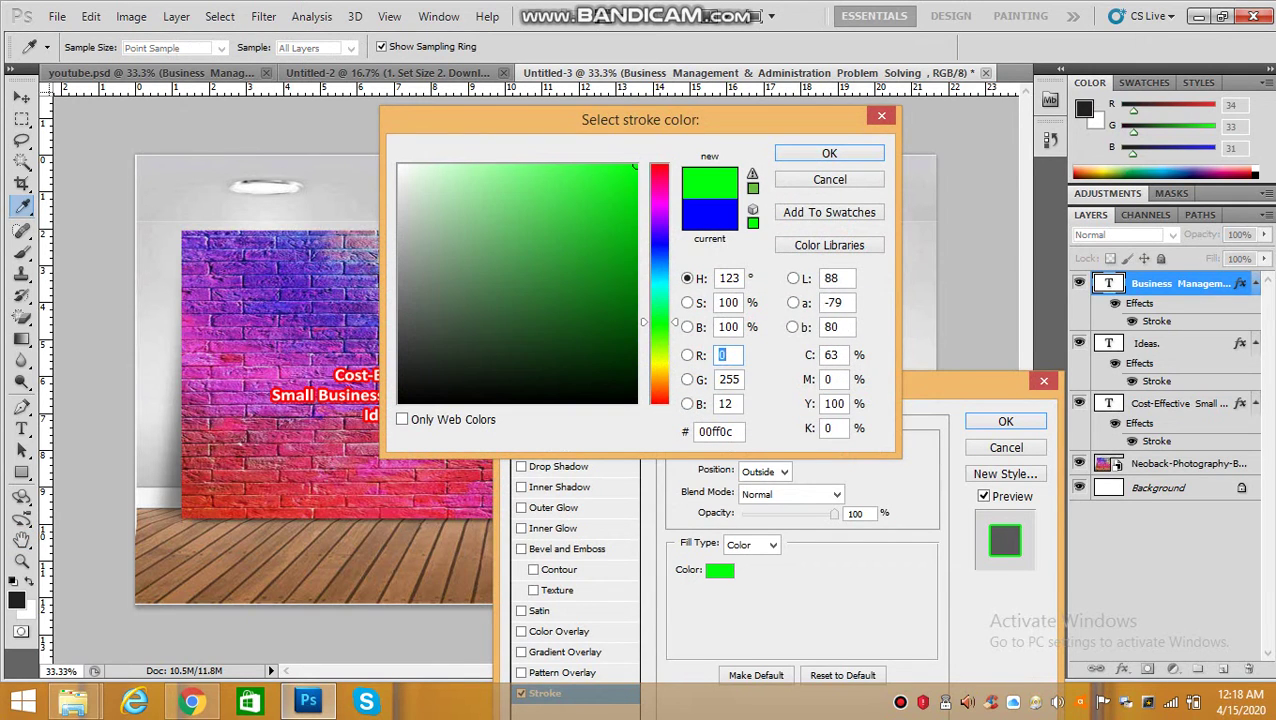
{"action": "left_click", "coordinate": [626, 206]}
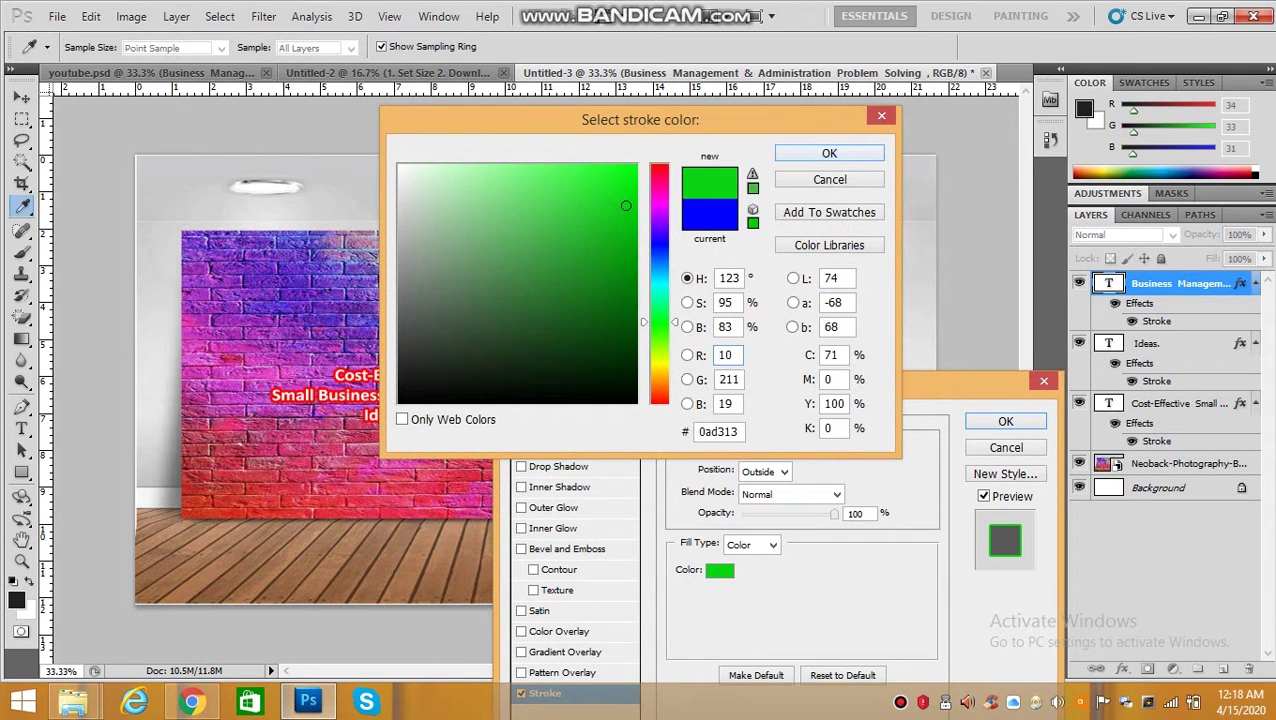
{"action": "left_click", "coordinate": [829, 153]}
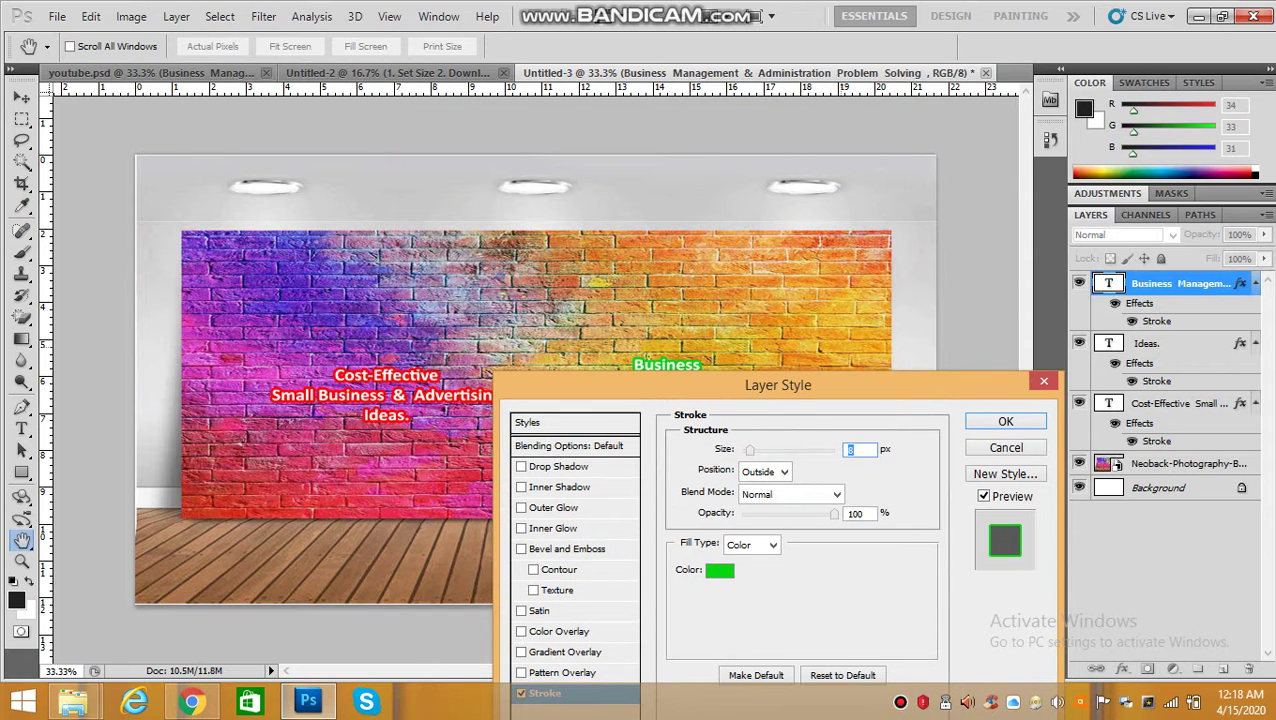
Move the layer style settings clear of the text and recolor the "Business Management" text stroke to blue #0a47d3
{"action": "left_click_drag", "start_coordinate": [778, 385], "coordinate": [302, 185]}
{"action": "left_click", "coordinate": [244, 370]}
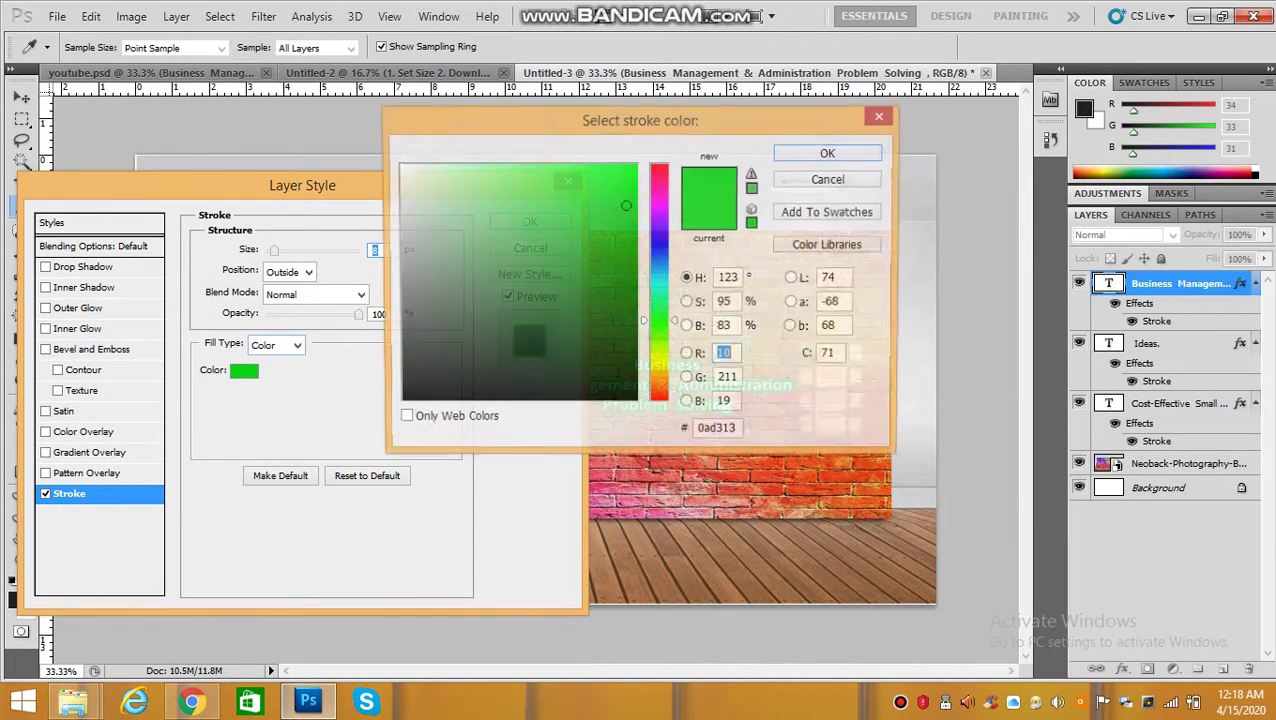
{"action": "left_click", "coordinate": [660, 257]}
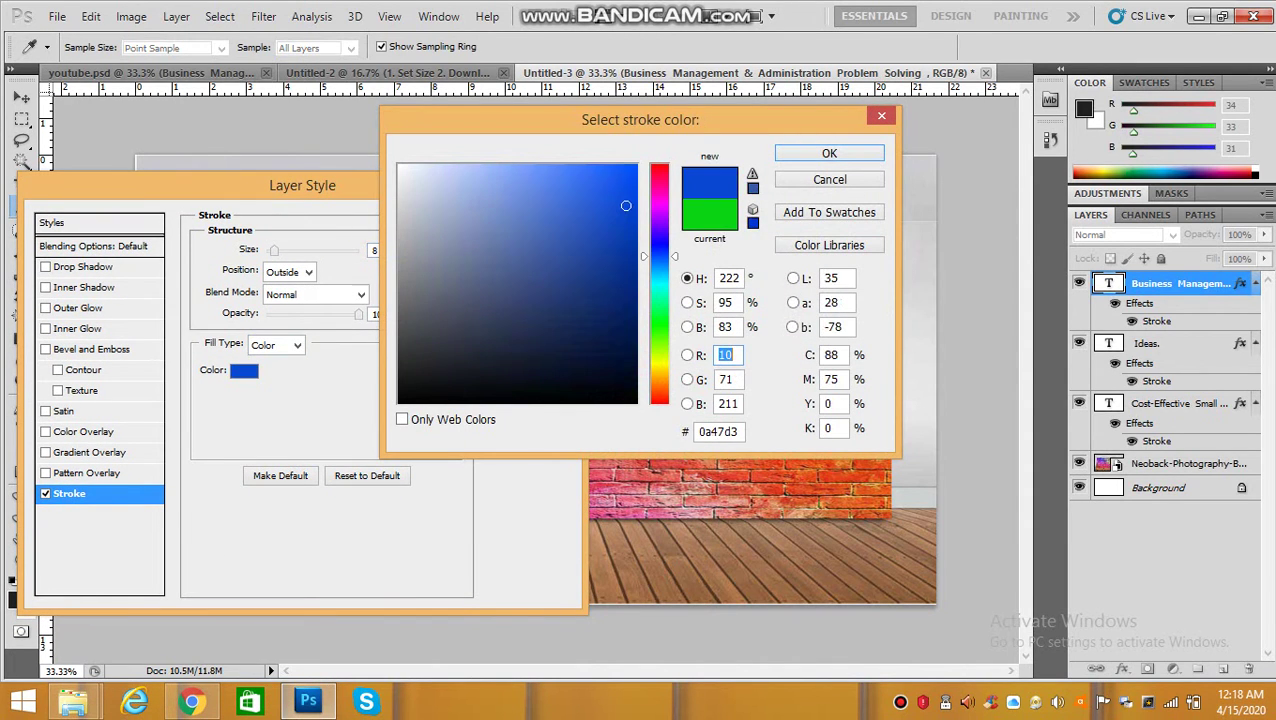
{"action": "left_click", "coordinate": [829, 153]}
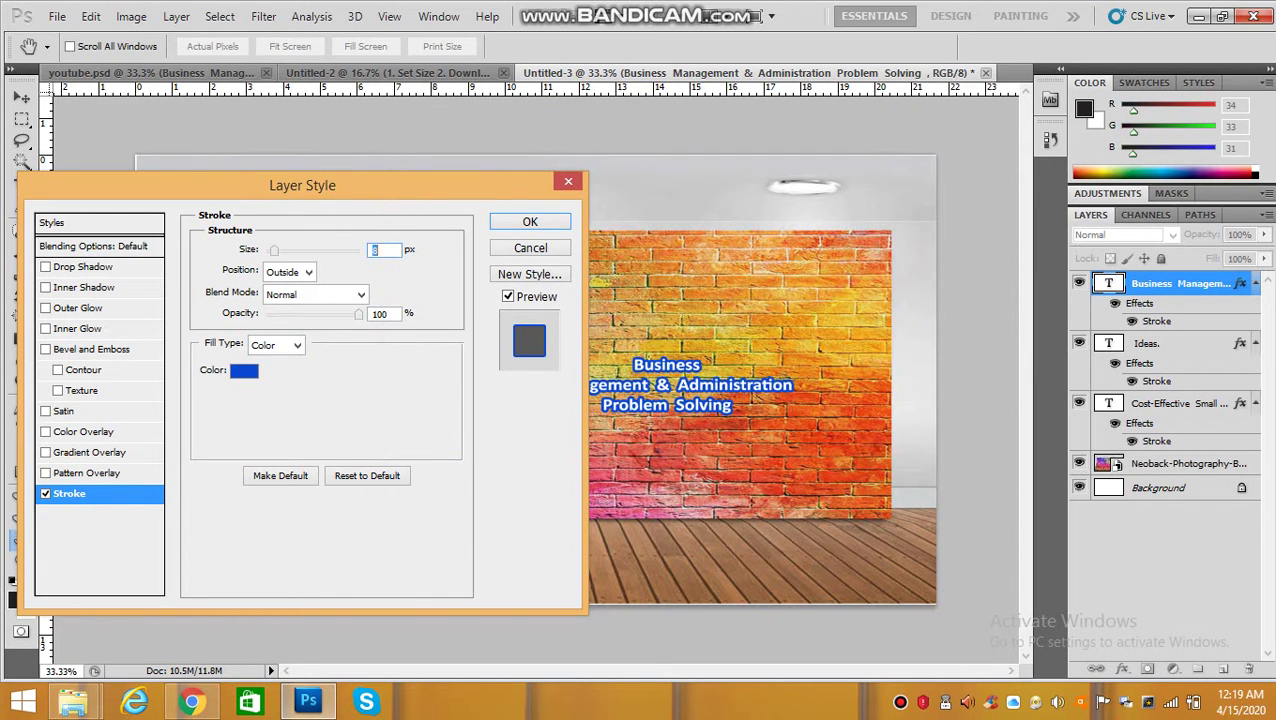
Set the blue stroke size of the "Business Management" text to 10 px and apply the layer style
{"action": "left_click_drag", "start_coordinate": [302, 185], "coordinate": [278, 155]}
{"action": "double_click", "coordinate": [351, 220]}
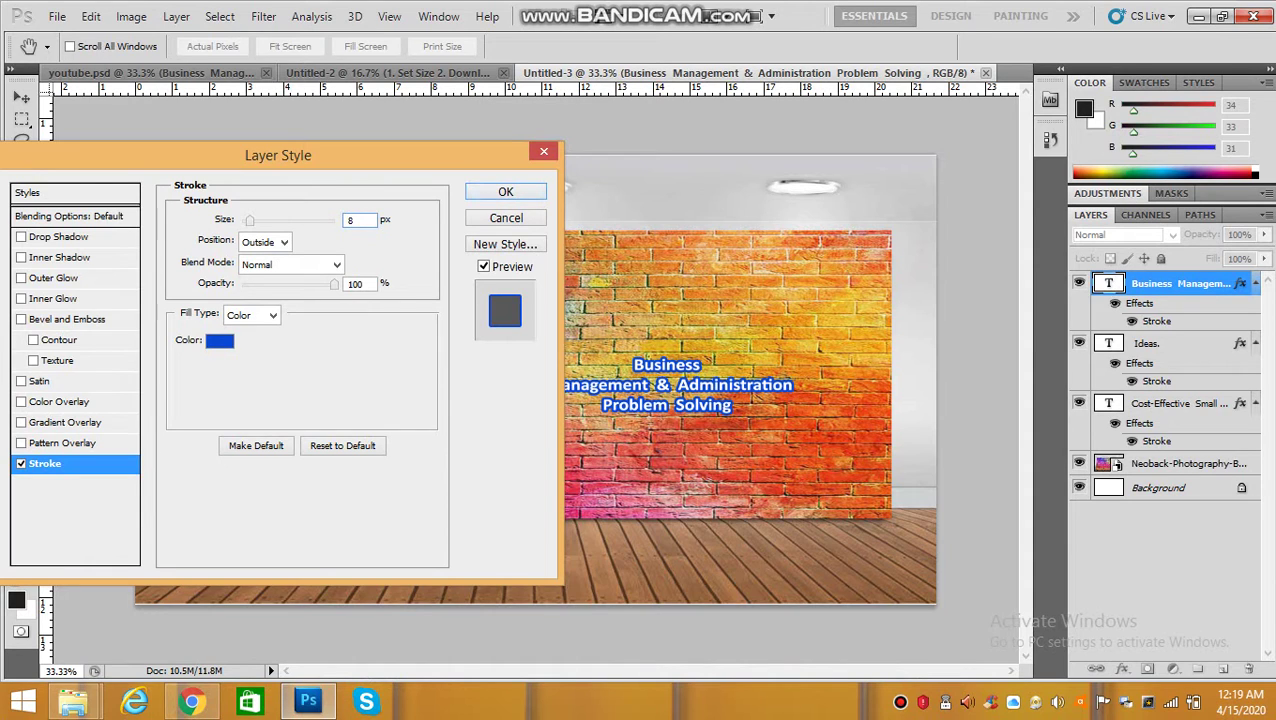
{"action": "type", "text": "8"}
{"action": "key", "text": "BackSpace"}
{"action": "type", "text": "10"}
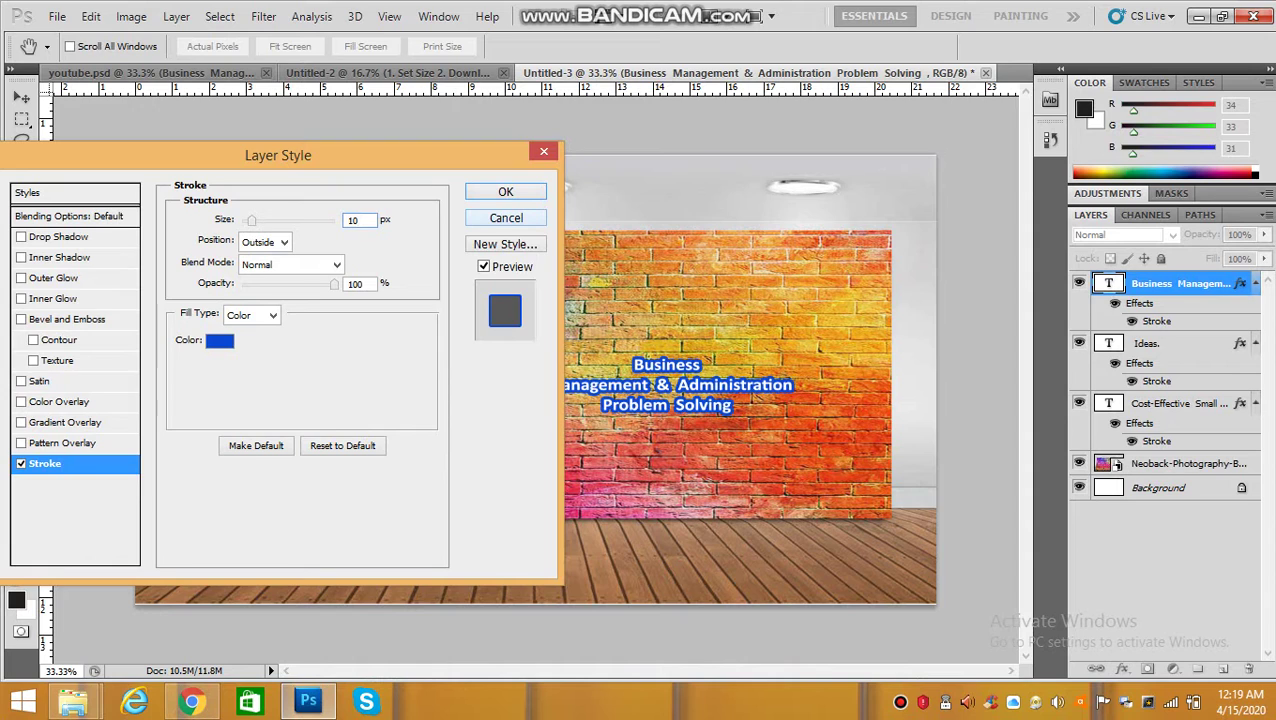
{"action": "type", "text": "0"}
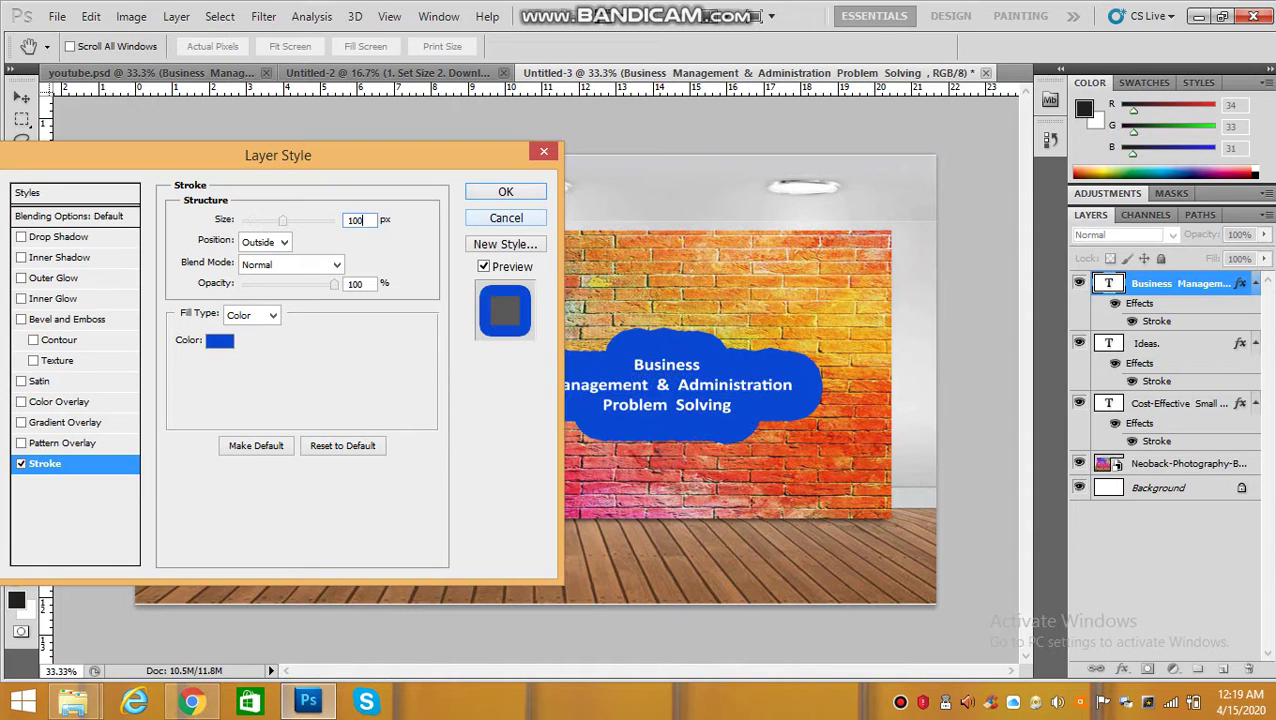
{"action": "key", "text": "BackSpace"}
{"action": "key", "text": "BackSpace"}
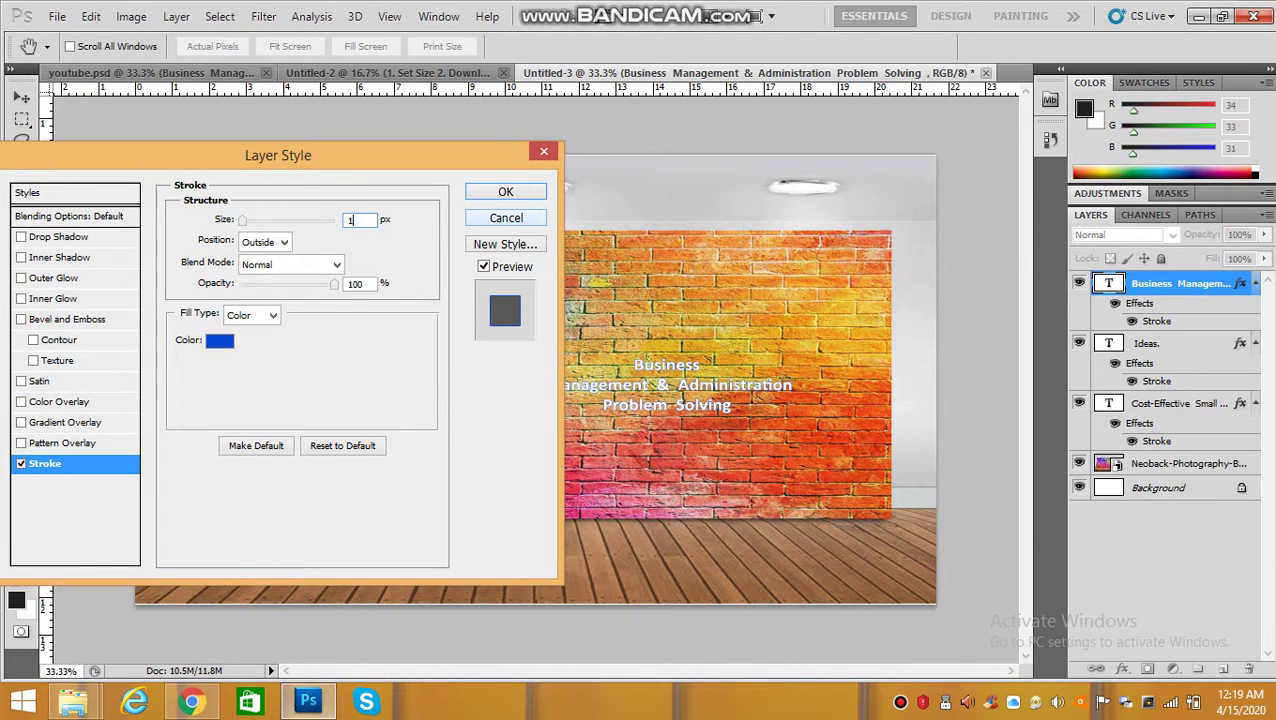
{"action": "type", "text": "0"}
{"action": "key", "text": "Return"}
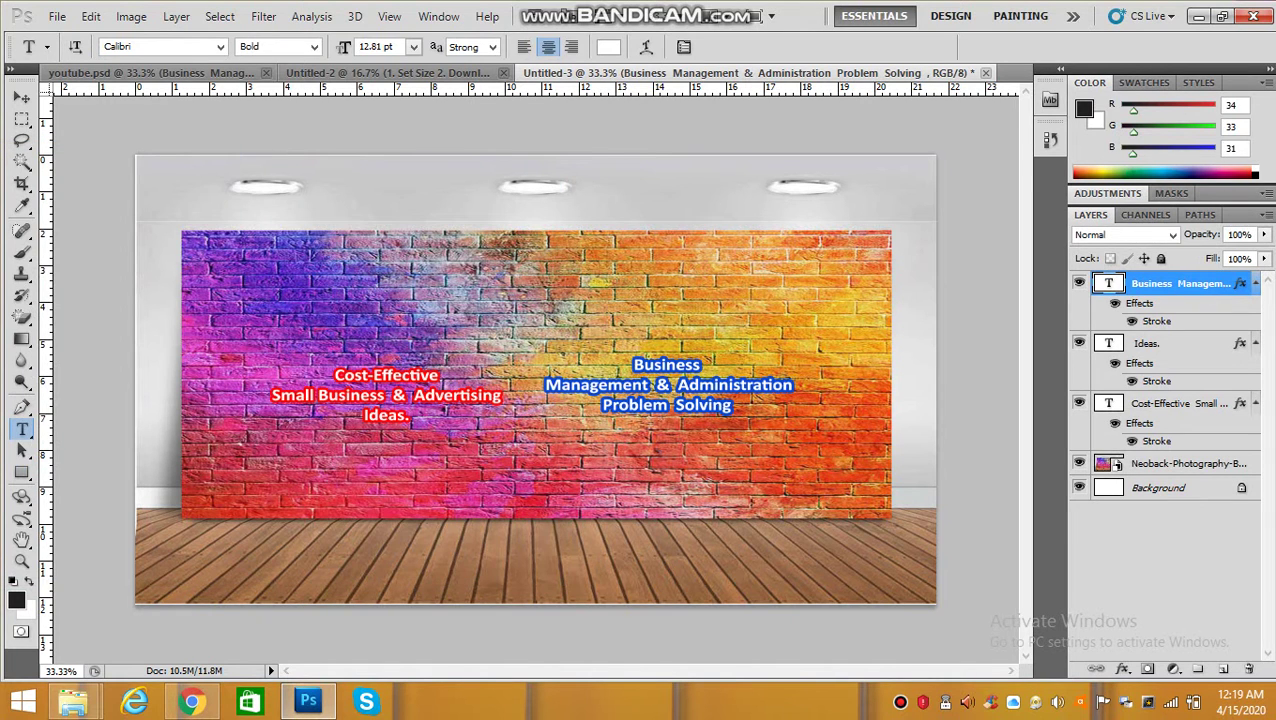
Edit the "Business Management" text stroke again and set its size to 8 px
{"action": "double_click", "coordinate": [1156, 321]}
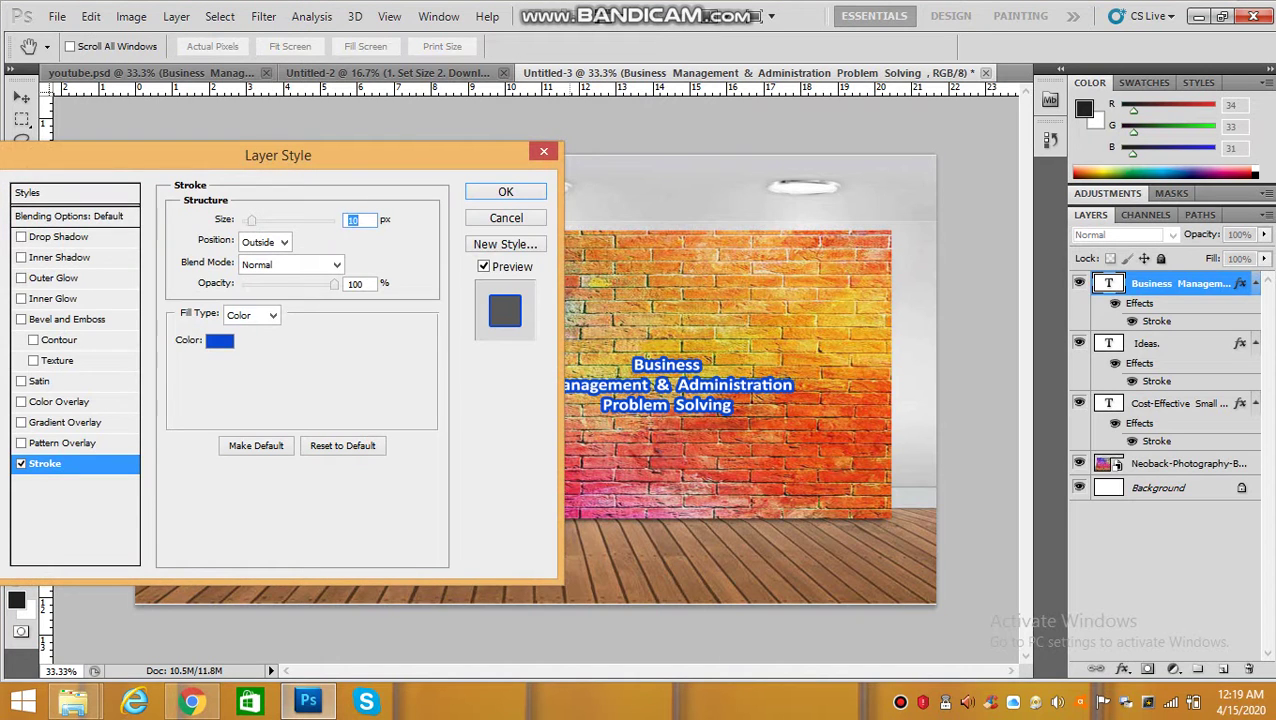
{"action": "type", "text": "8"}
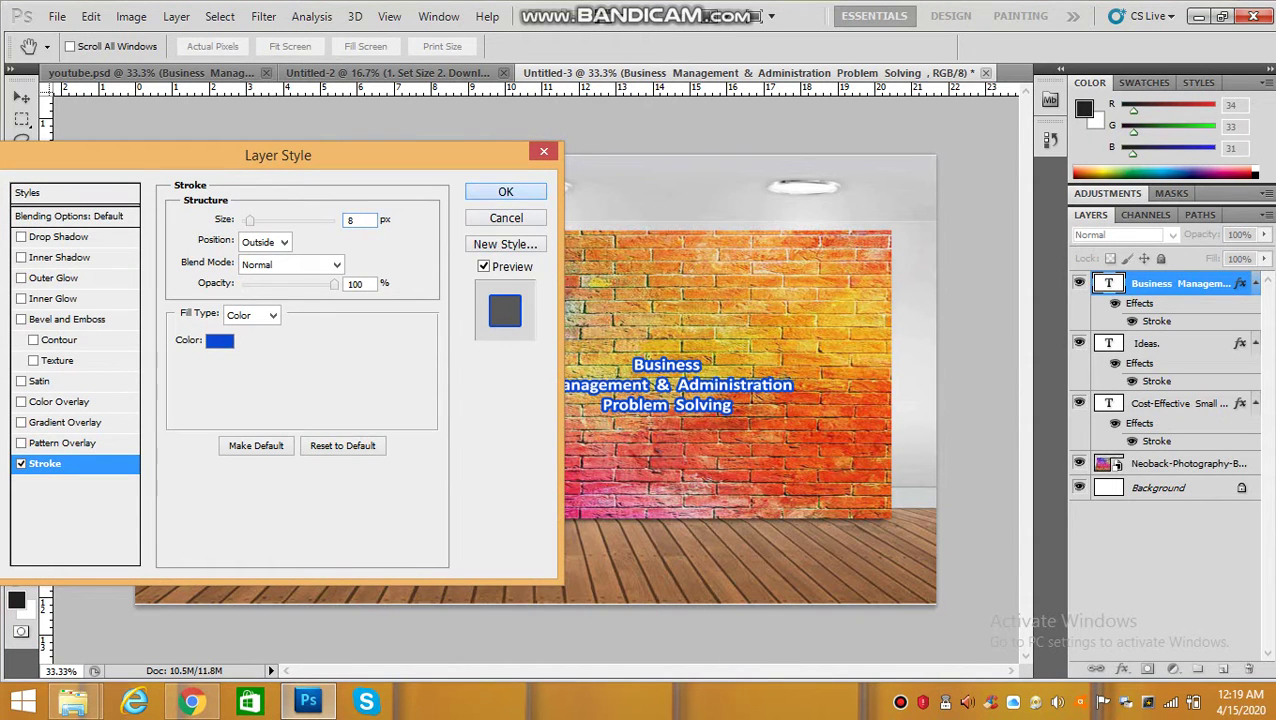
{"action": "key", "text": "Return"}
Save a JPEG copy of the banner to the Desktop with the file name 3, at quality 8 (High) and Baseline ("Standard") format
{"action": "key", "text": "alt+f"}
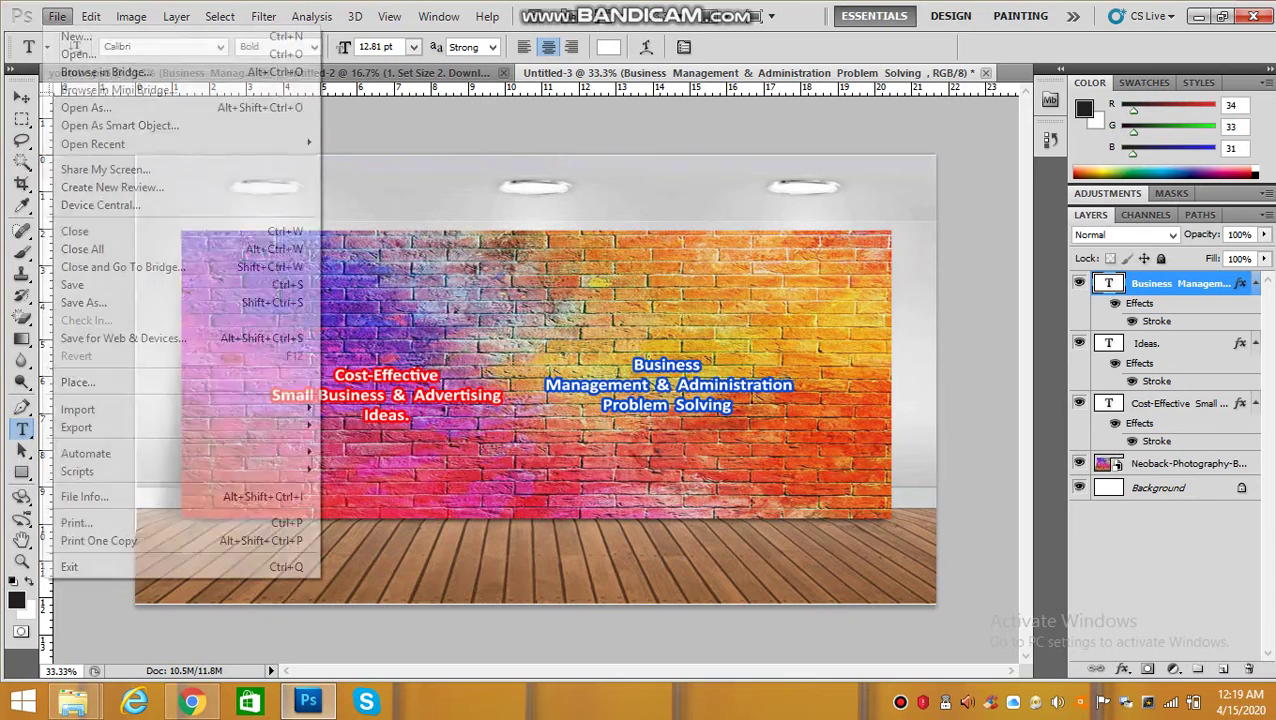
{"action": "left_click", "coordinate": [84, 303]}
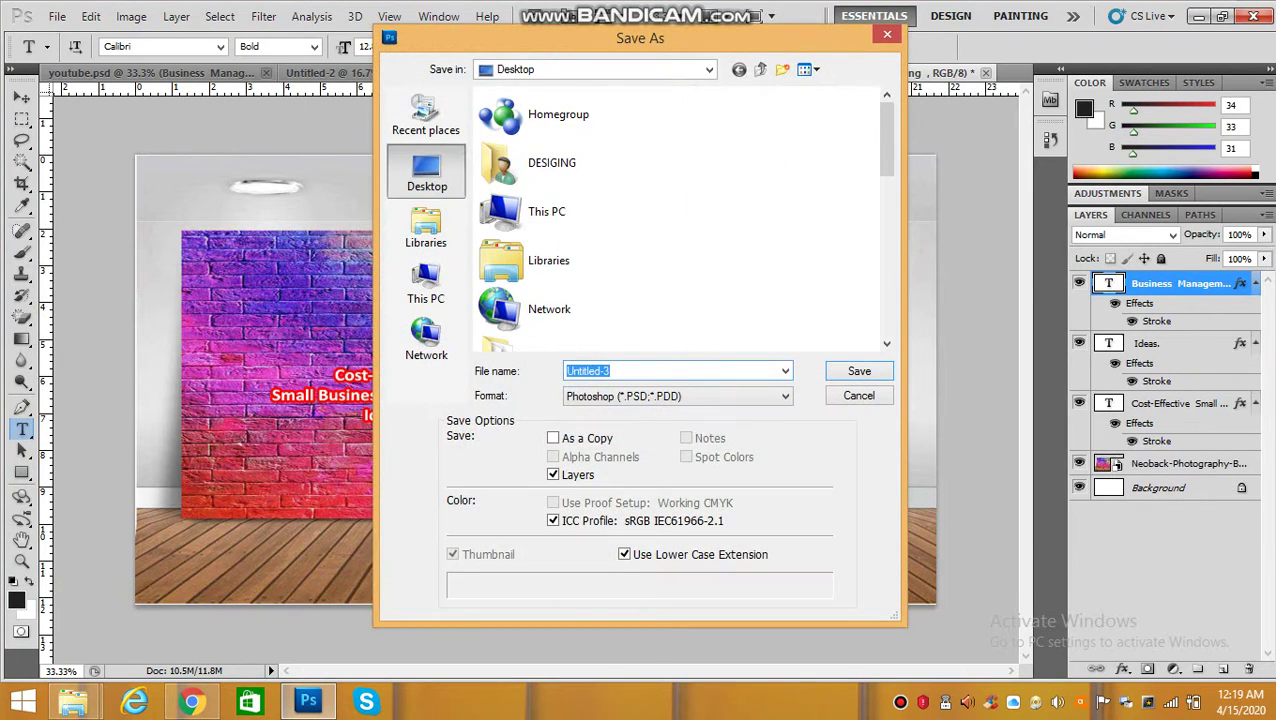
{"action": "left_click", "coordinate": [678, 396]}
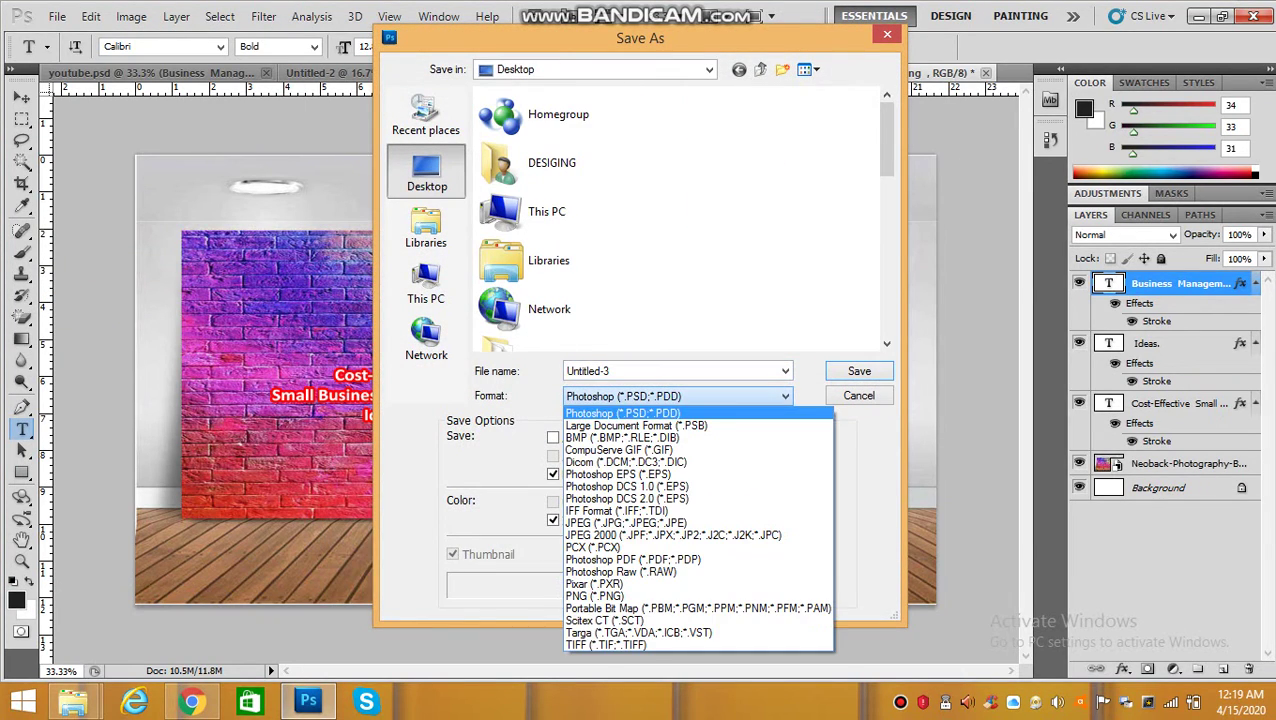
{"action": "left_click", "coordinate": [626, 523]}
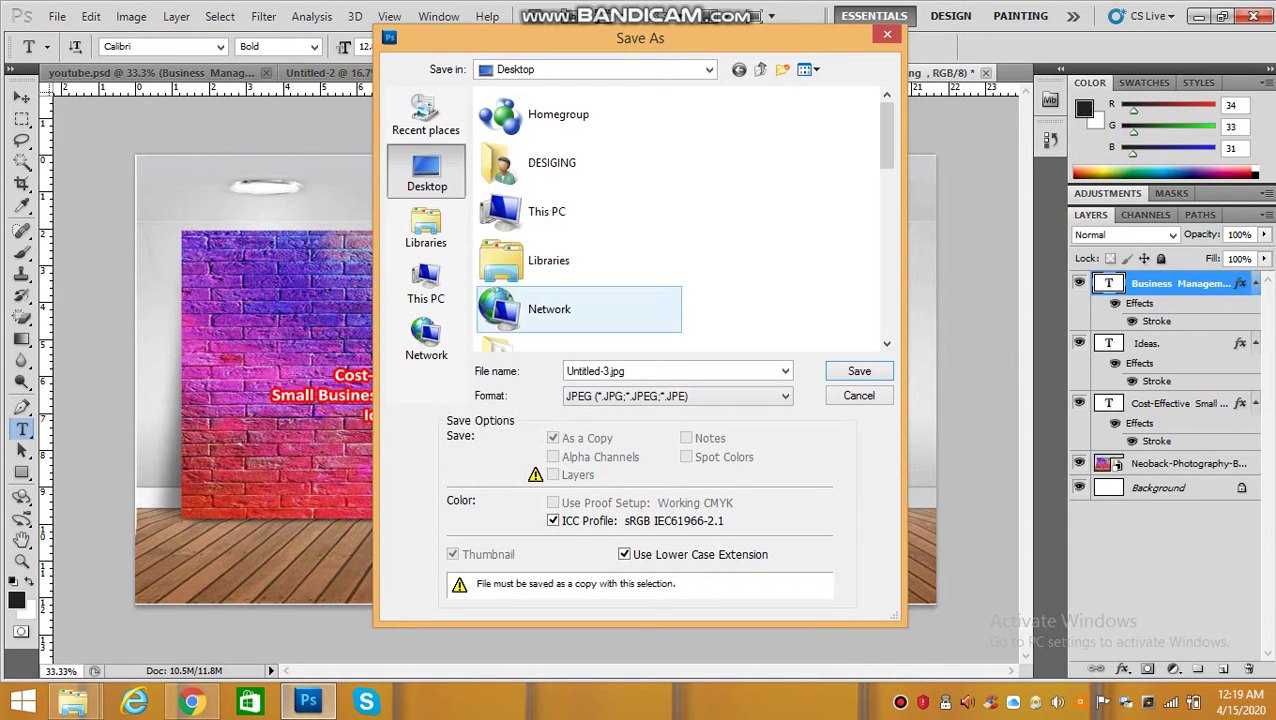
{"action": "left_click", "coordinate": [640, 371]}
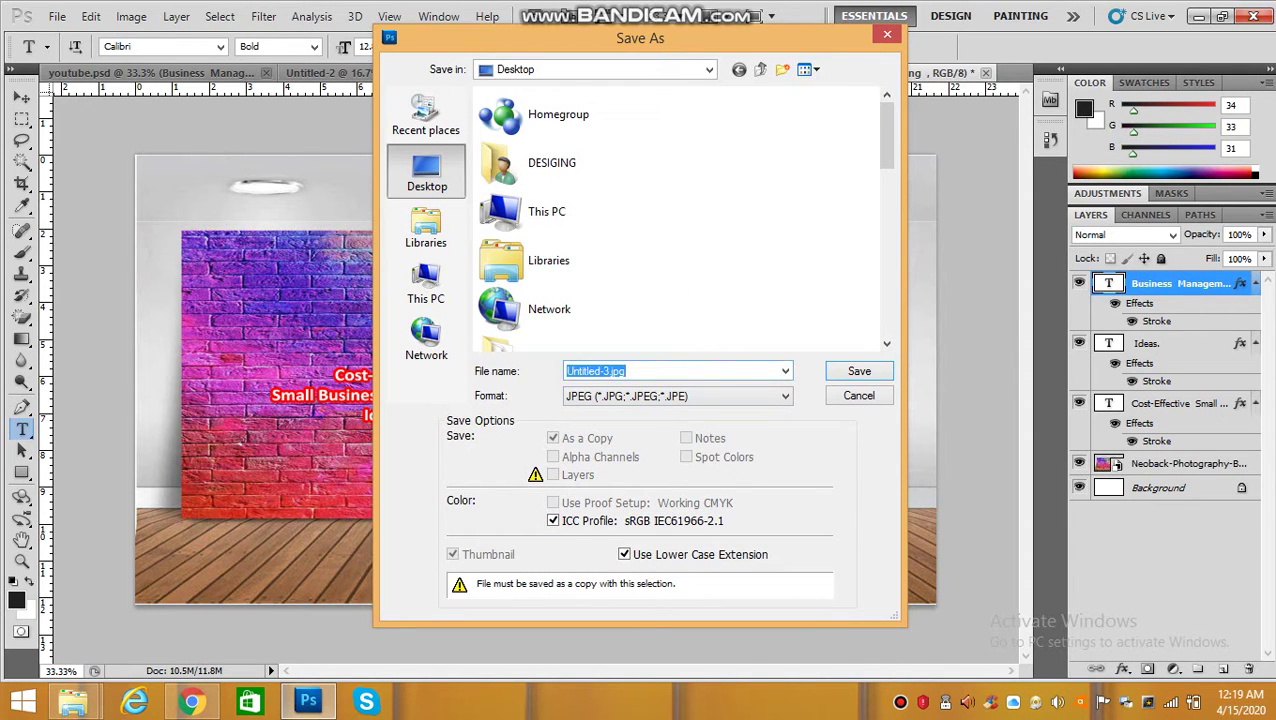
{"action": "type", "text": "3"}
{"action": "key", "text": "Return"}
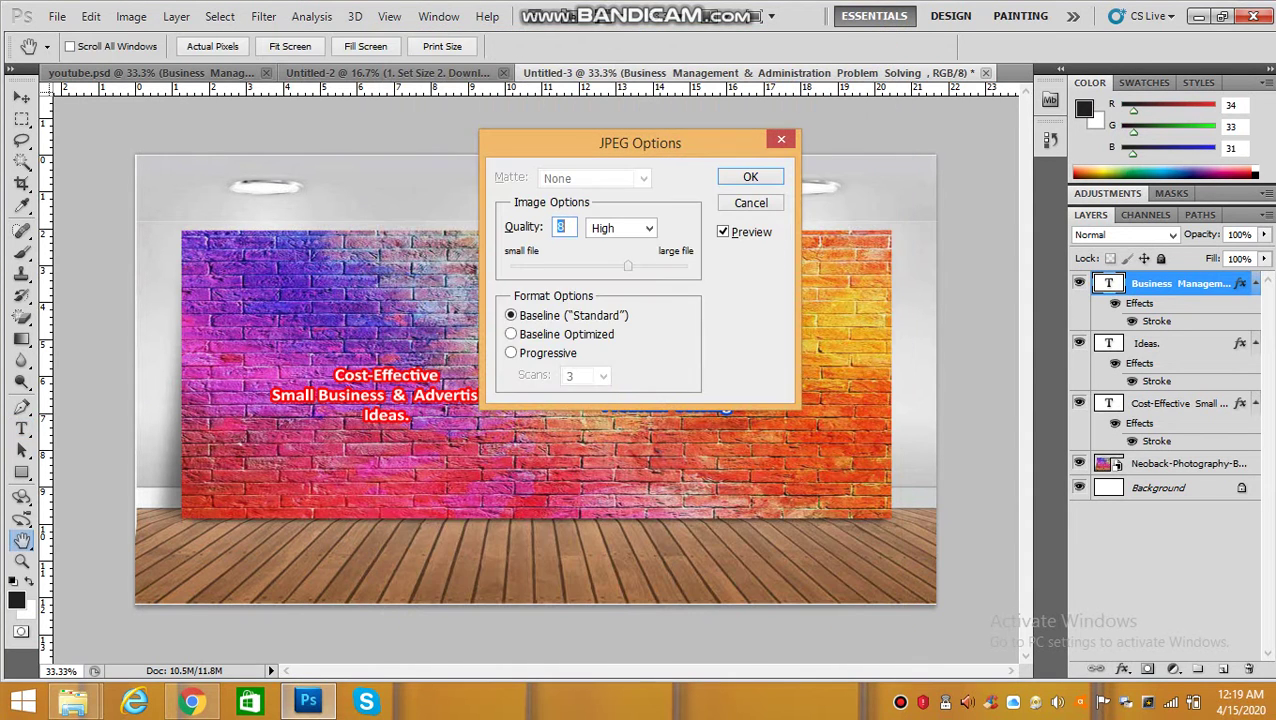
{"action": "key", "text": "Return"}
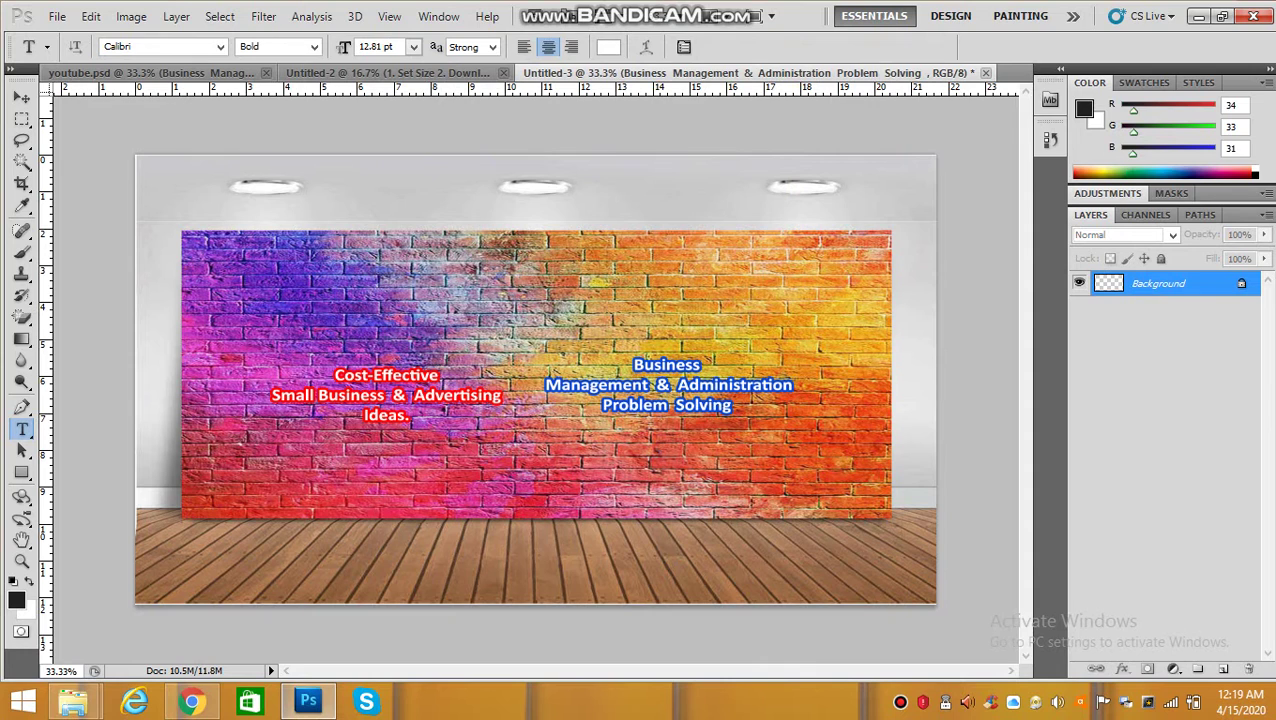
Switch to the YouTube channel page in Chrome, upload the finished banner JPEG from the Desktop and apply it as the channel art
{"action": "left_click", "coordinate": [191, 701]}
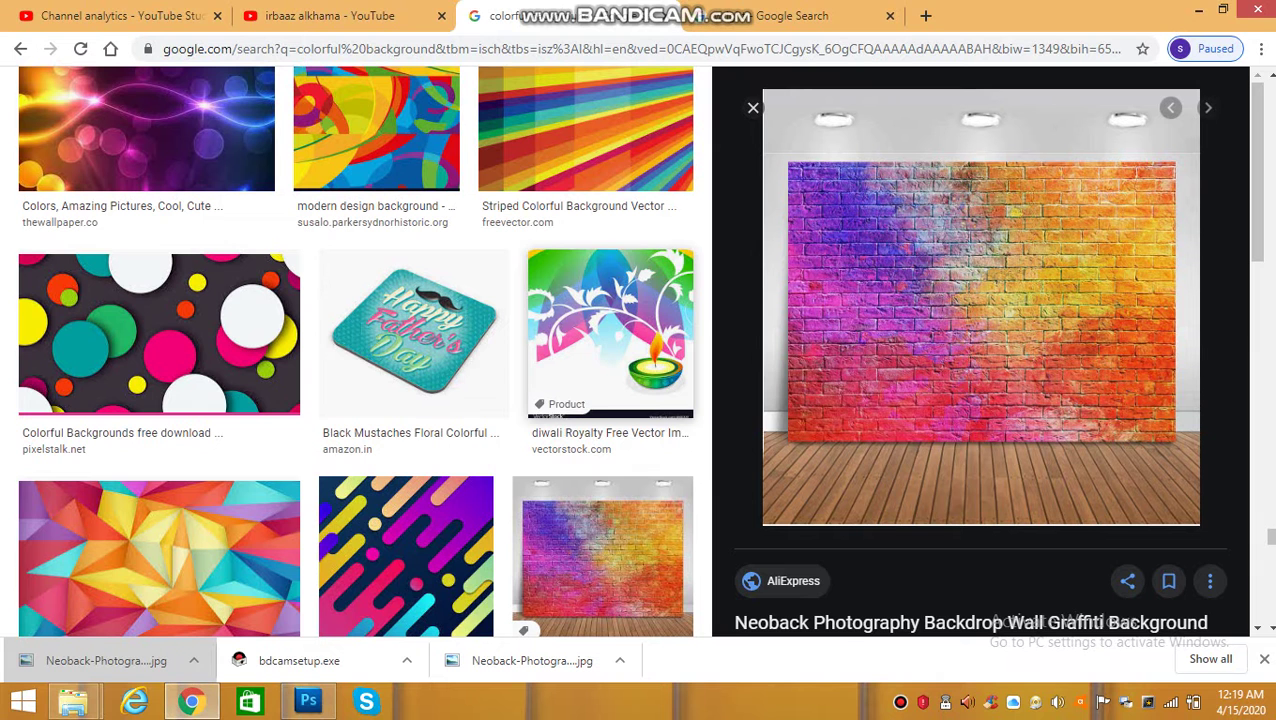
{"action": "left_click", "coordinate": [336, 16]}
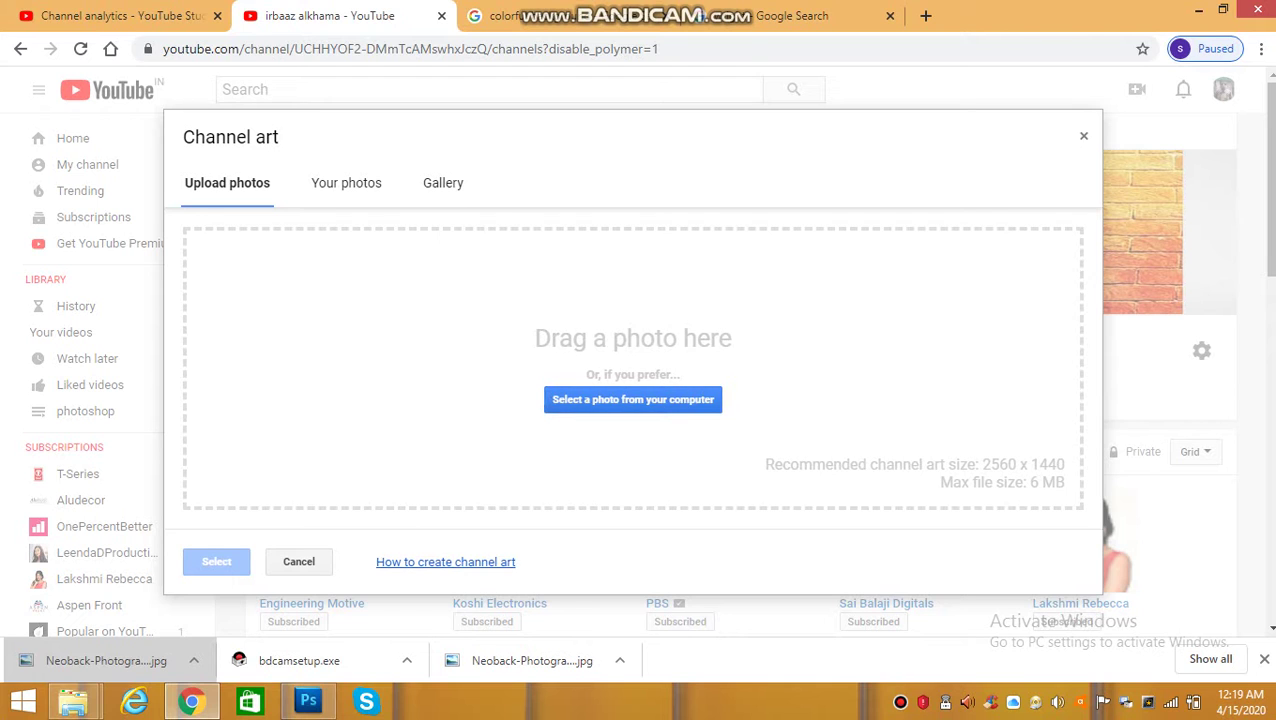
{"action": "left_click", "coordinate": [632, 399]}
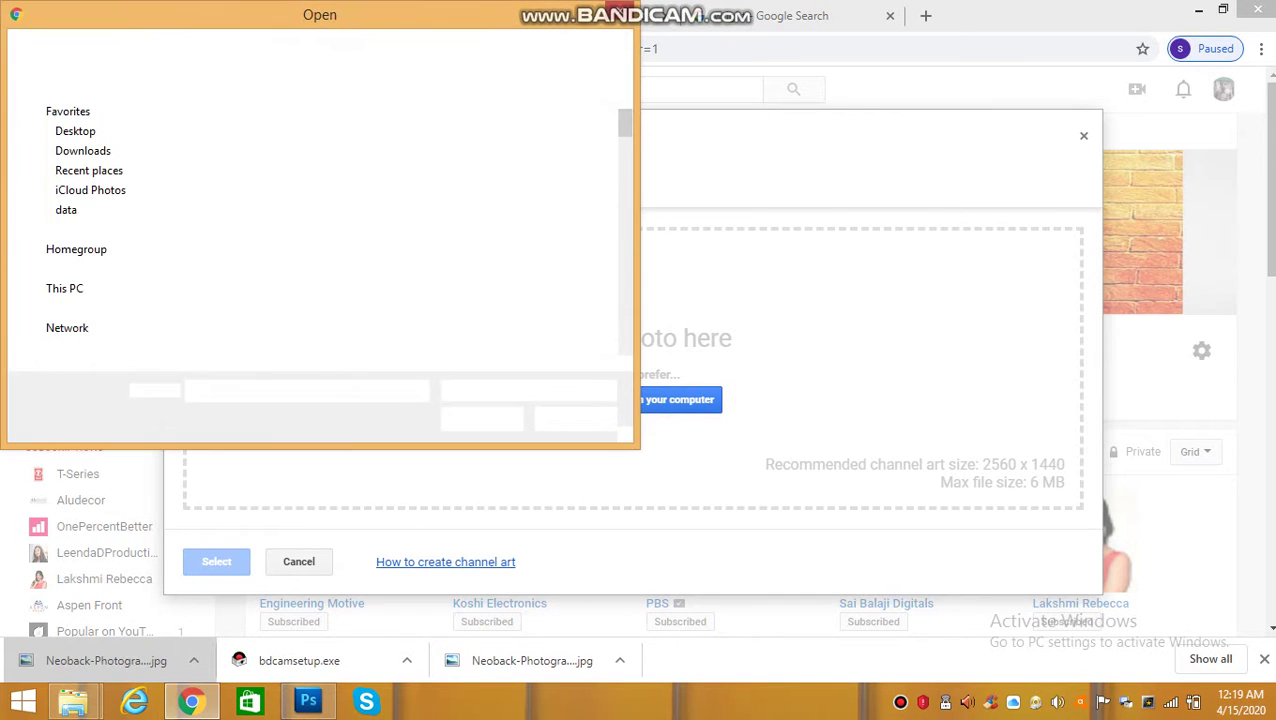
{"action": "left_click", "coordinate": [75, 131]}
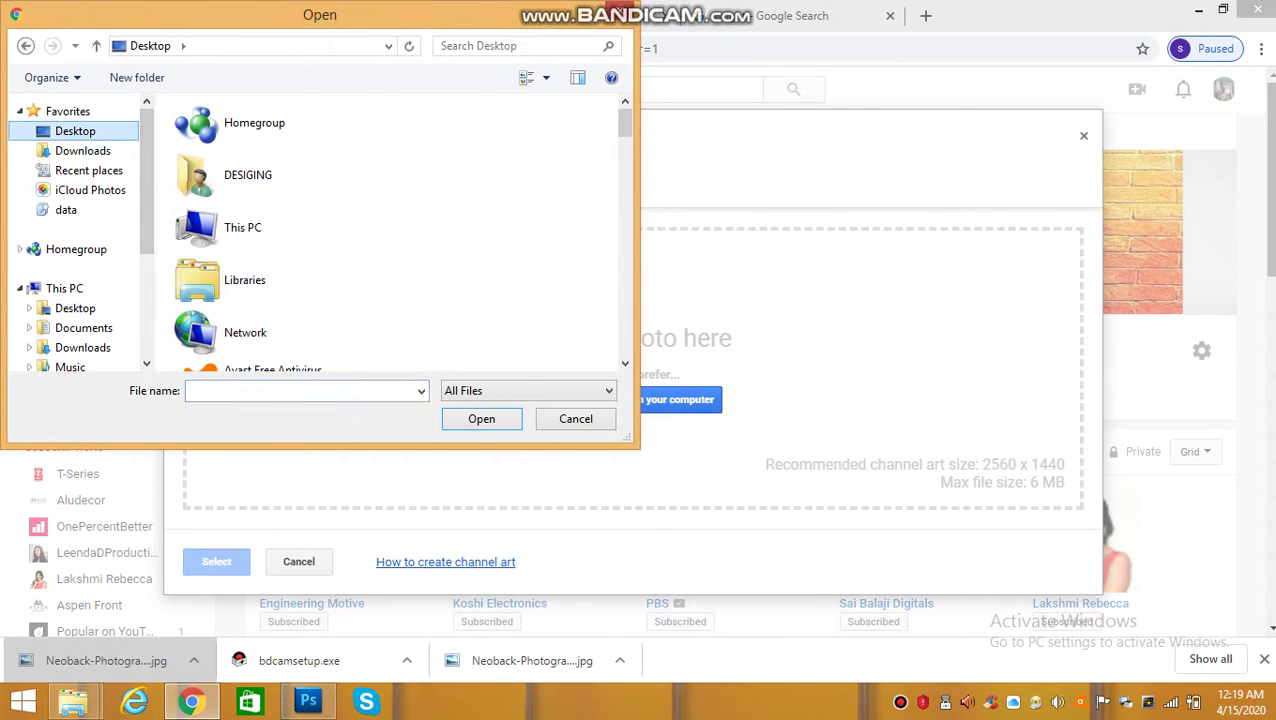
{"action": "left_click", "coordinate": [287, 123]}
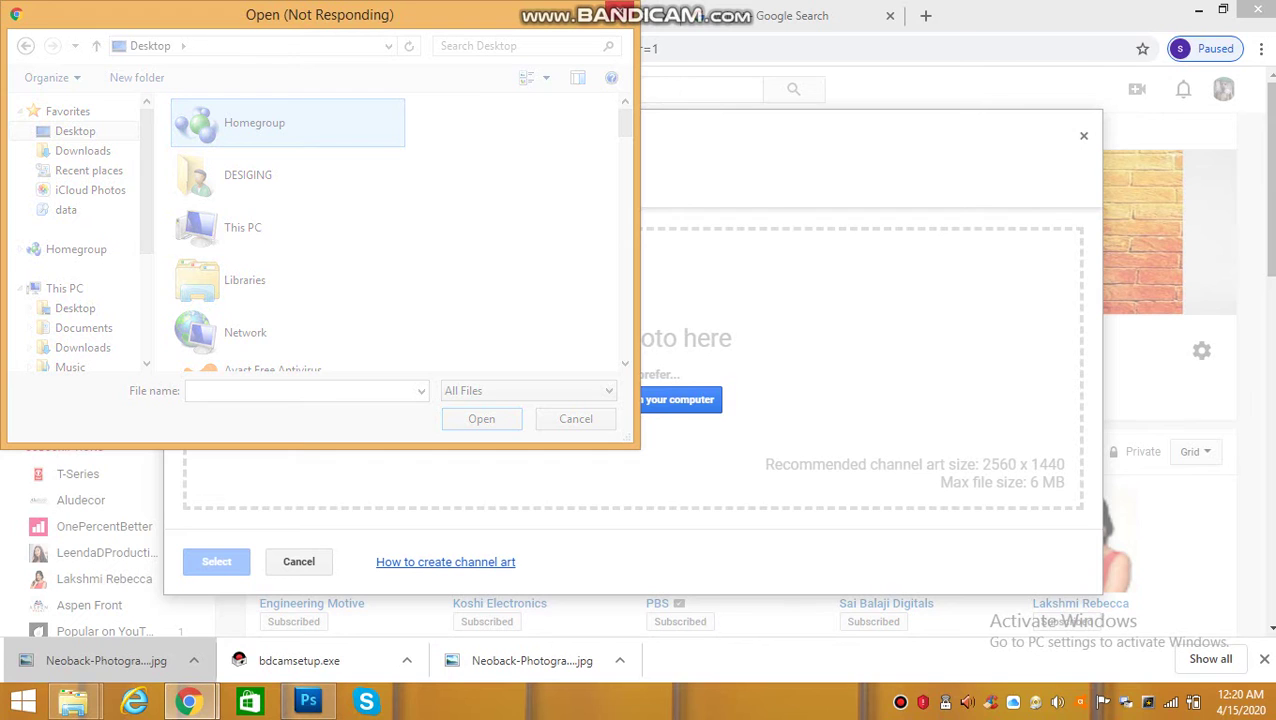
{"action": "scroll", "coordinate": [288, 222], "scroll_direction": "down", "scroll_amount": 7}
{"action": "left_click", "coordinate": [288, 222]}
{"action": "left_click", "coordinate": [510, 225]}
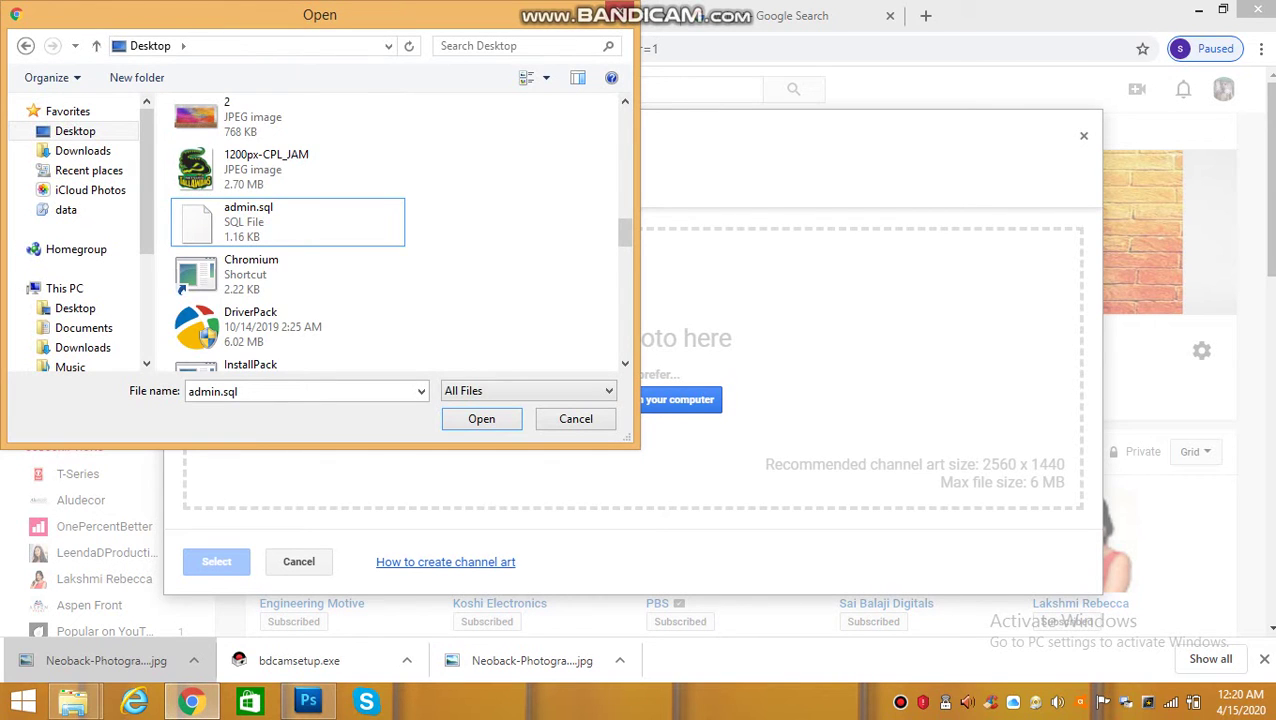
{"action": "left_click", "coordinate": [288, 117]}
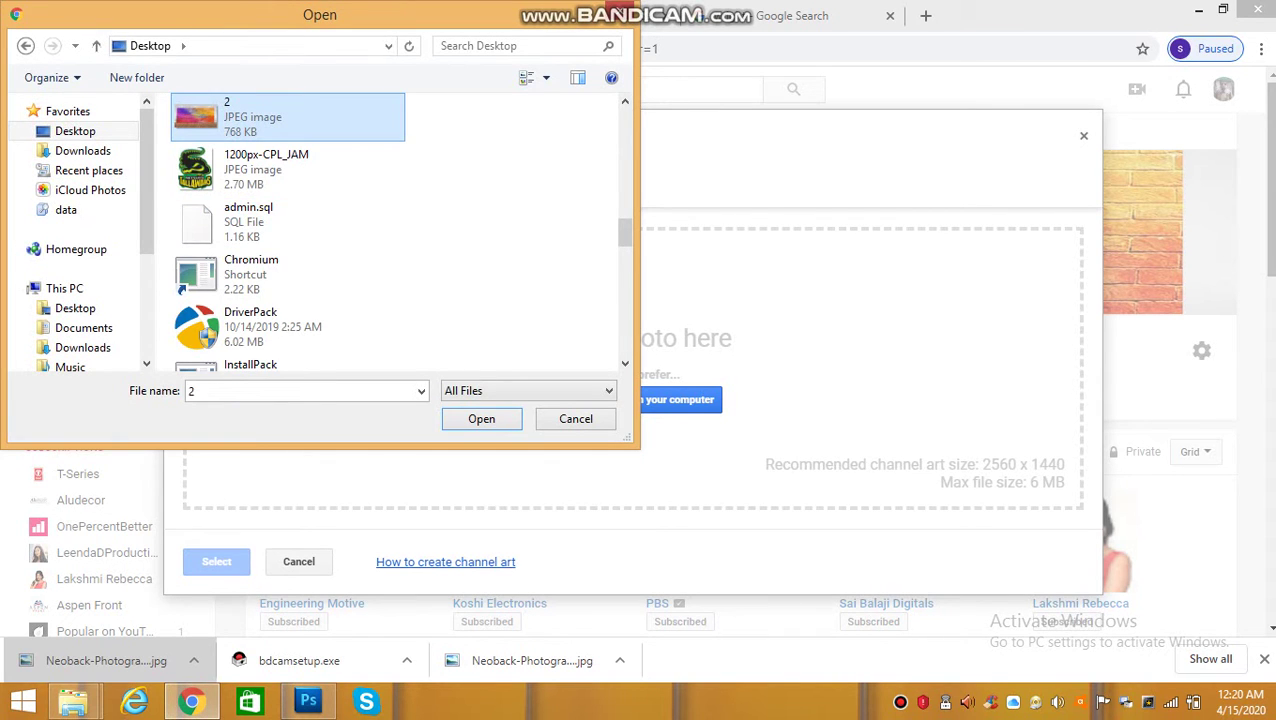
{"action": "left_click", "coordinate": [482, 419]}
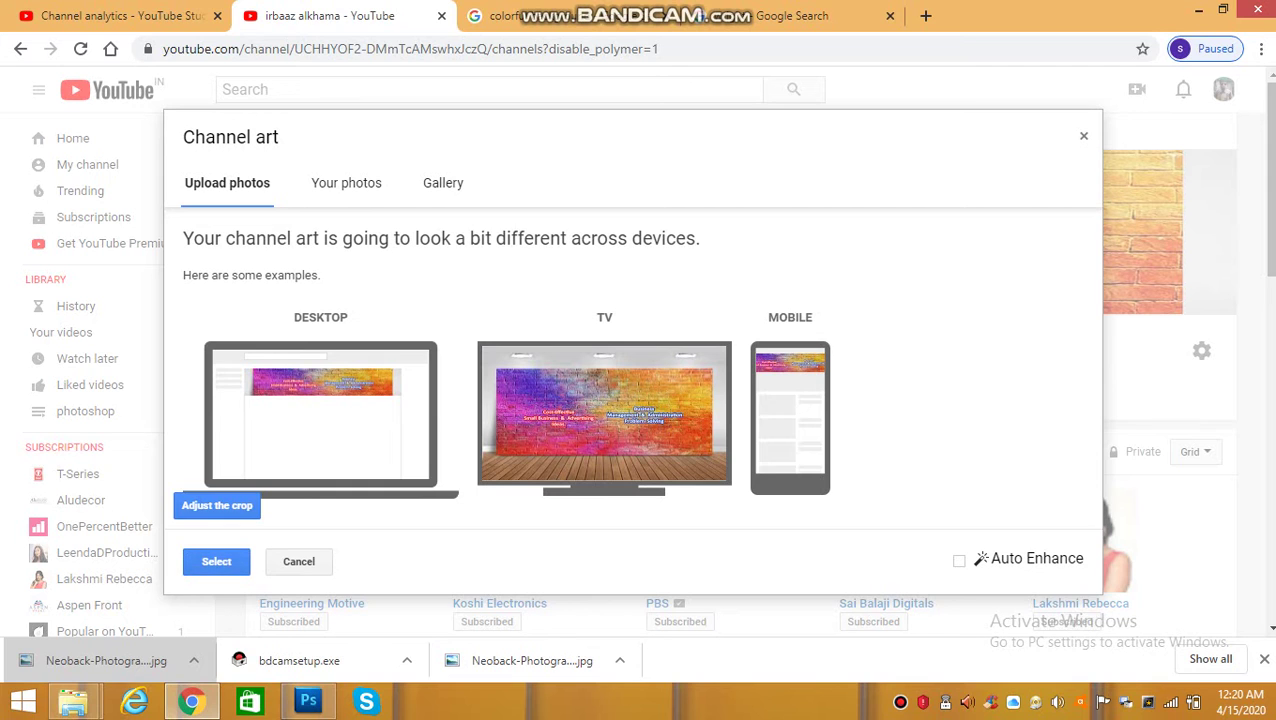
{"action": "left_click", "coordinate": [217, 562]}
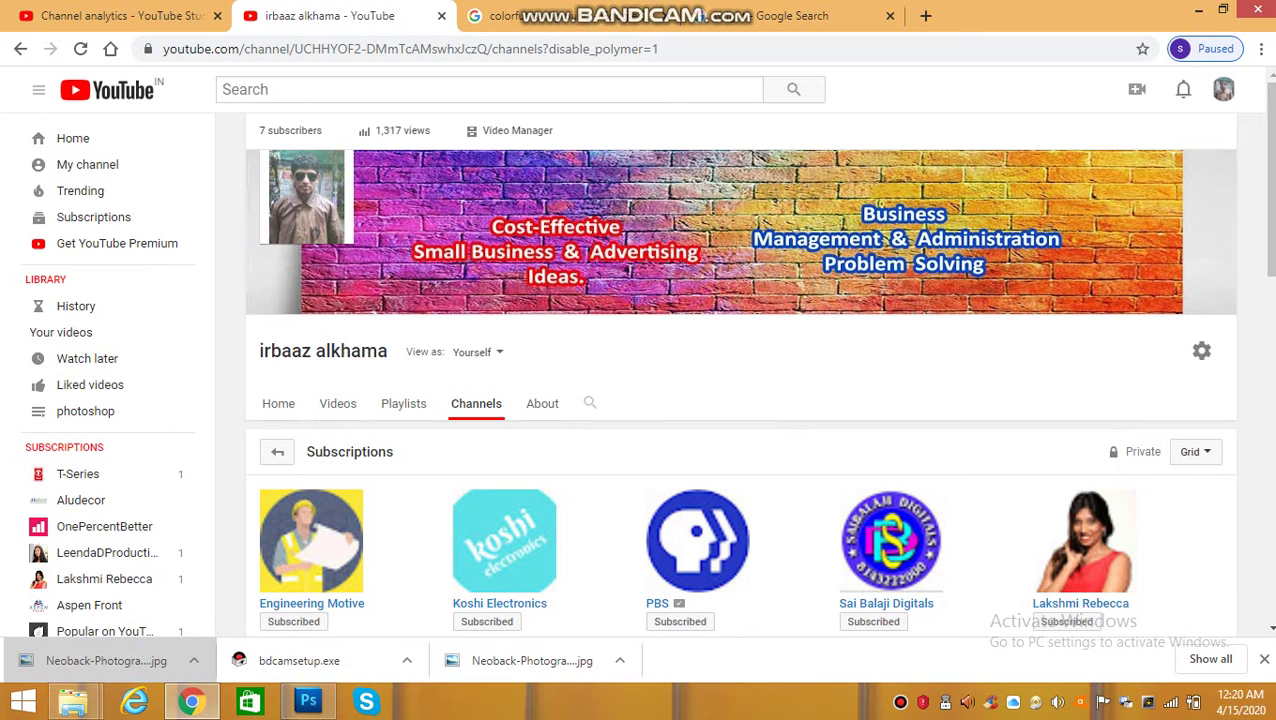
{"action": "mouse_move", "coordinate": [192, 701]}
{"action": "left_click", "coordinate": [308, 701]}
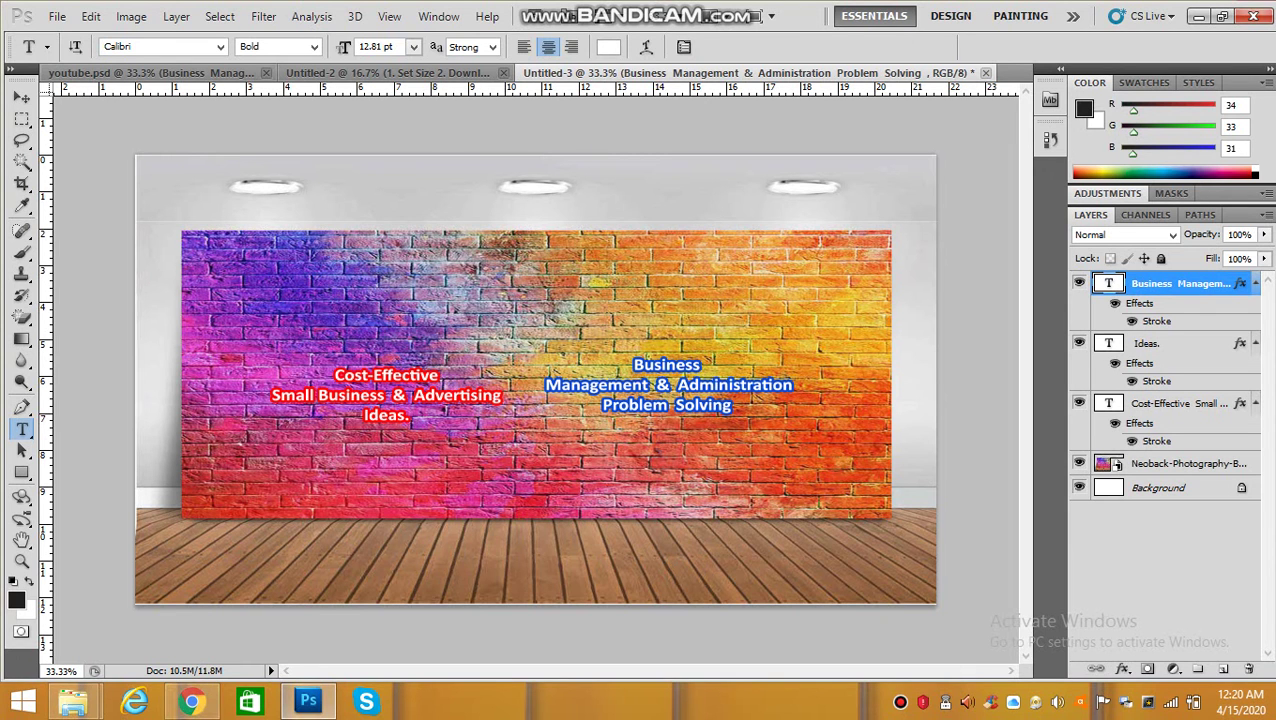
{"action": "left_click", "coordinate": [900, 702]}
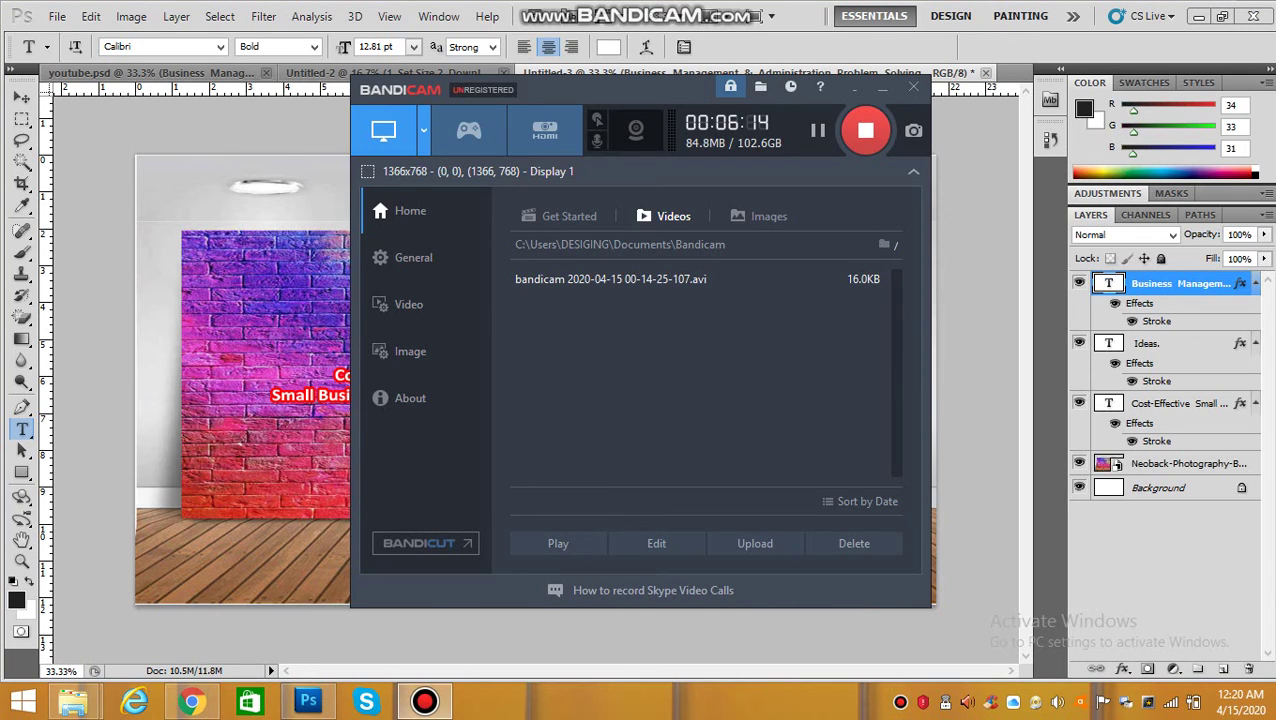